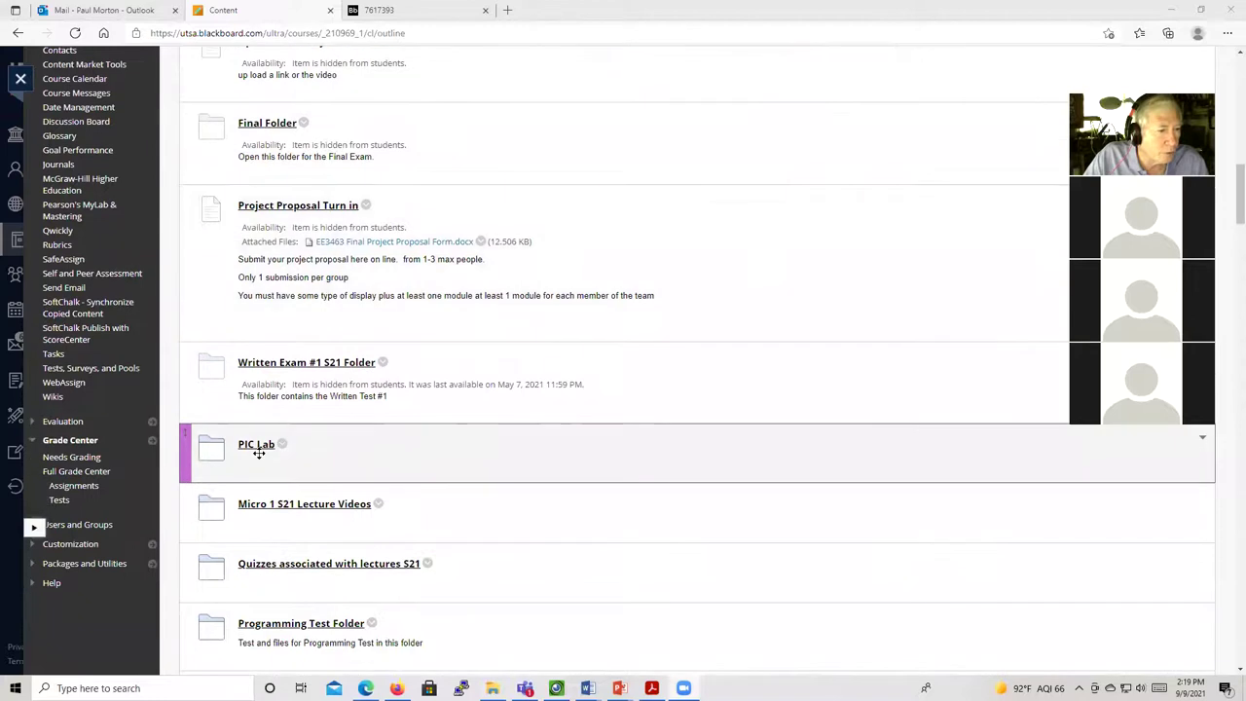
Open the VIVA Board revision 4.4 pin-outs document from the PIC Lab folder in Word and enable editing
{"action": "left_click", "coordinate": [255, 446]}
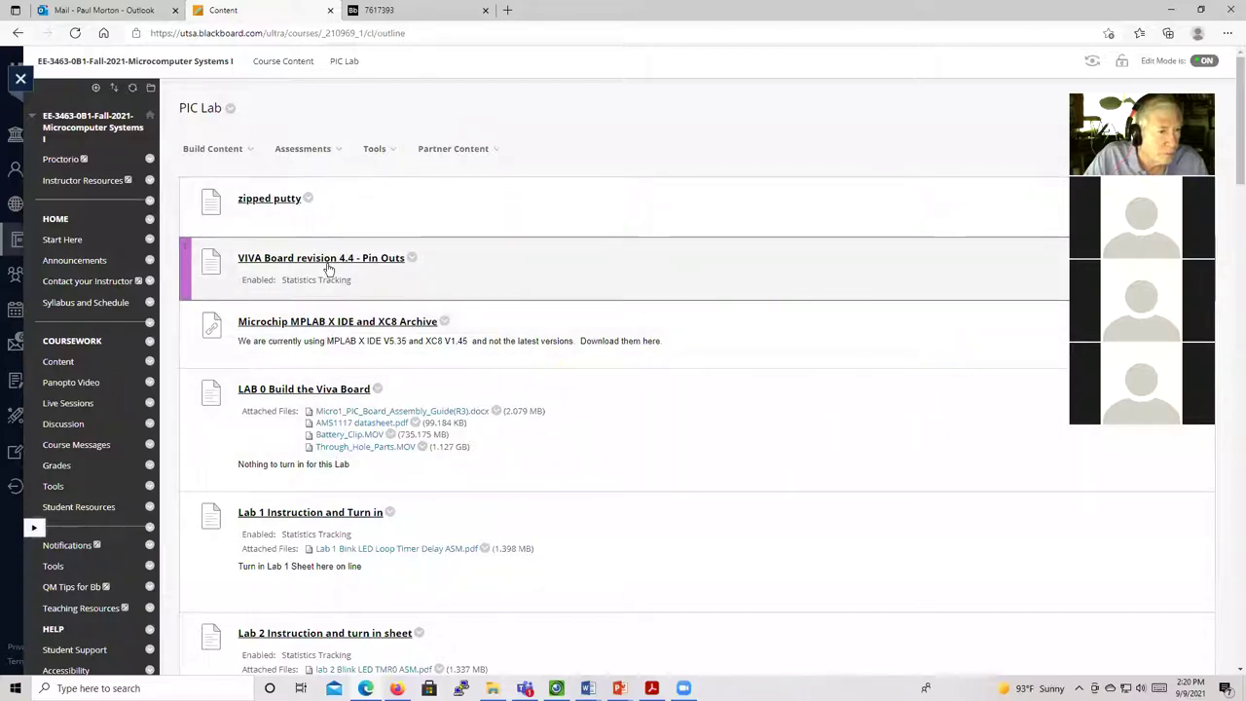
{"action": "left_click", "coordinate": [329, 259]}
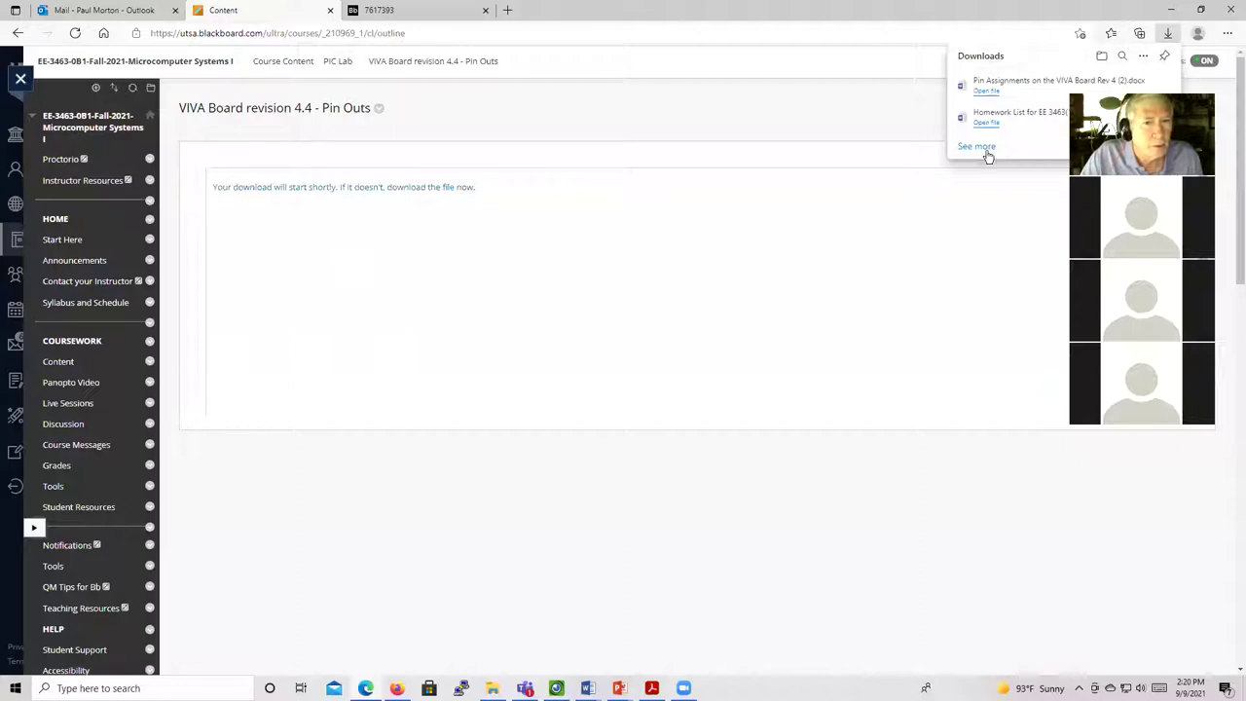
{"action": "left_click", "coordinate": [986, 95]}
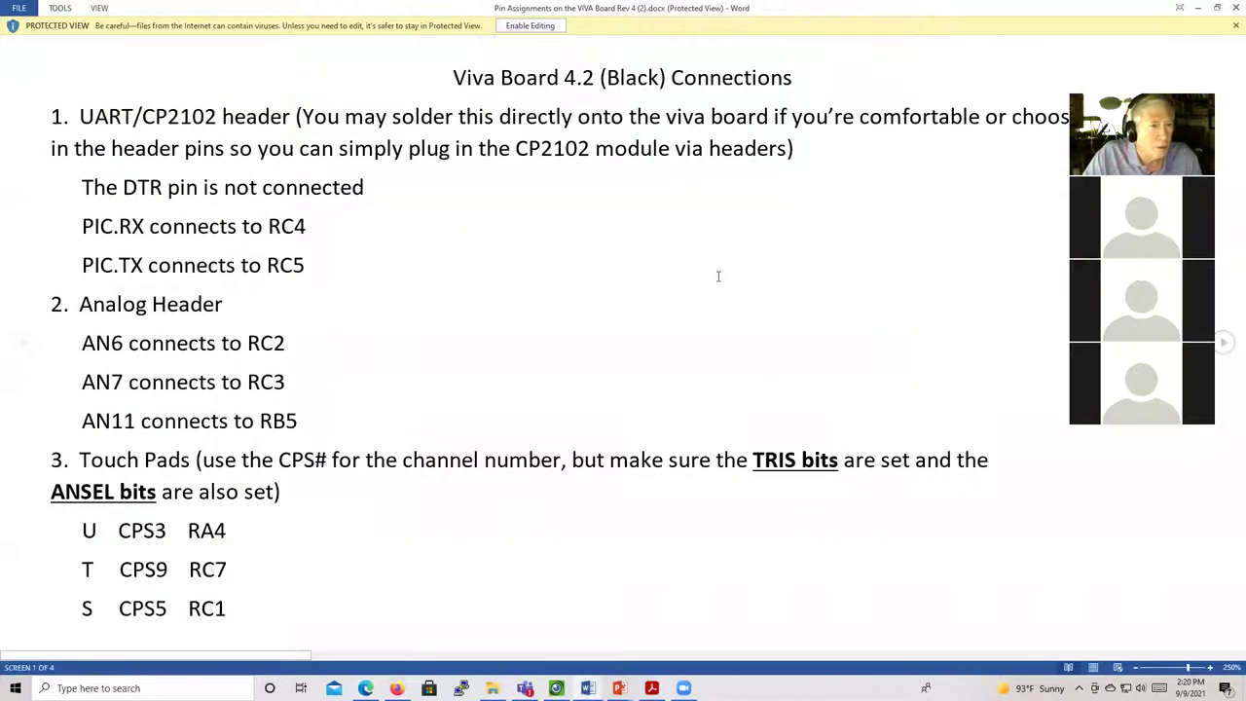
{"action": "left_click", "coordinate": [529, 25]}
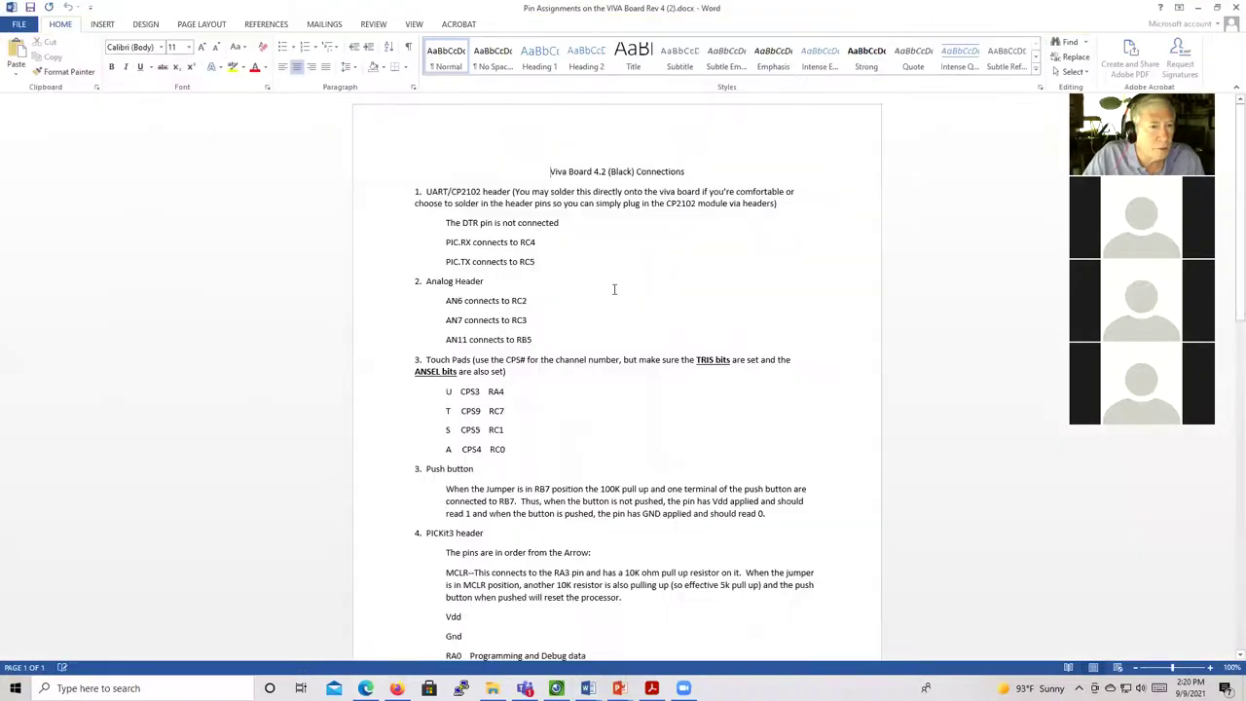
Enlarge the pin assignments document to 150% and look through its sections down to the PWM pins
{"action": "scroll", "coordinate": [788, 353], "scroll_direction": "down", "scroll_amount": 1}
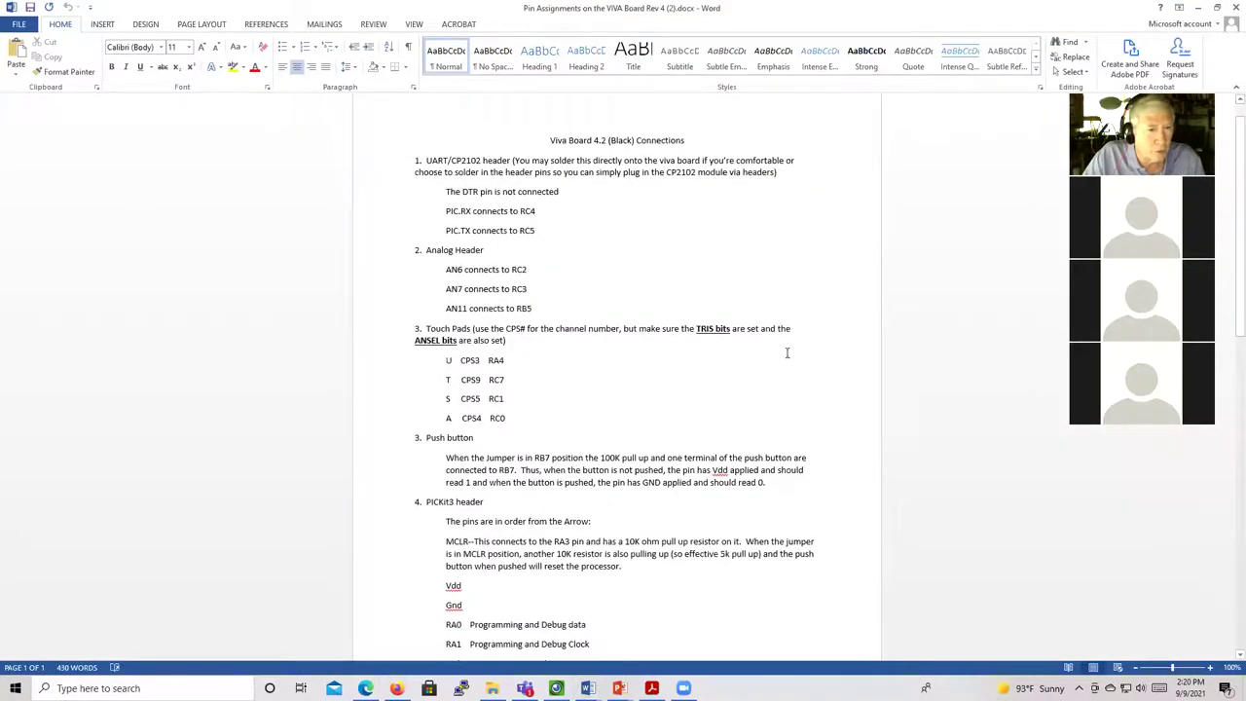
{"action": "left_click", "coordinate": [1210, 668]}
{"action": "left_click", "coordinate": [1210, 667]}
{"action": "left_click", "coordinate": [1209, 667]}
{"action": "left_click", "coordinate": [1210, 667]}
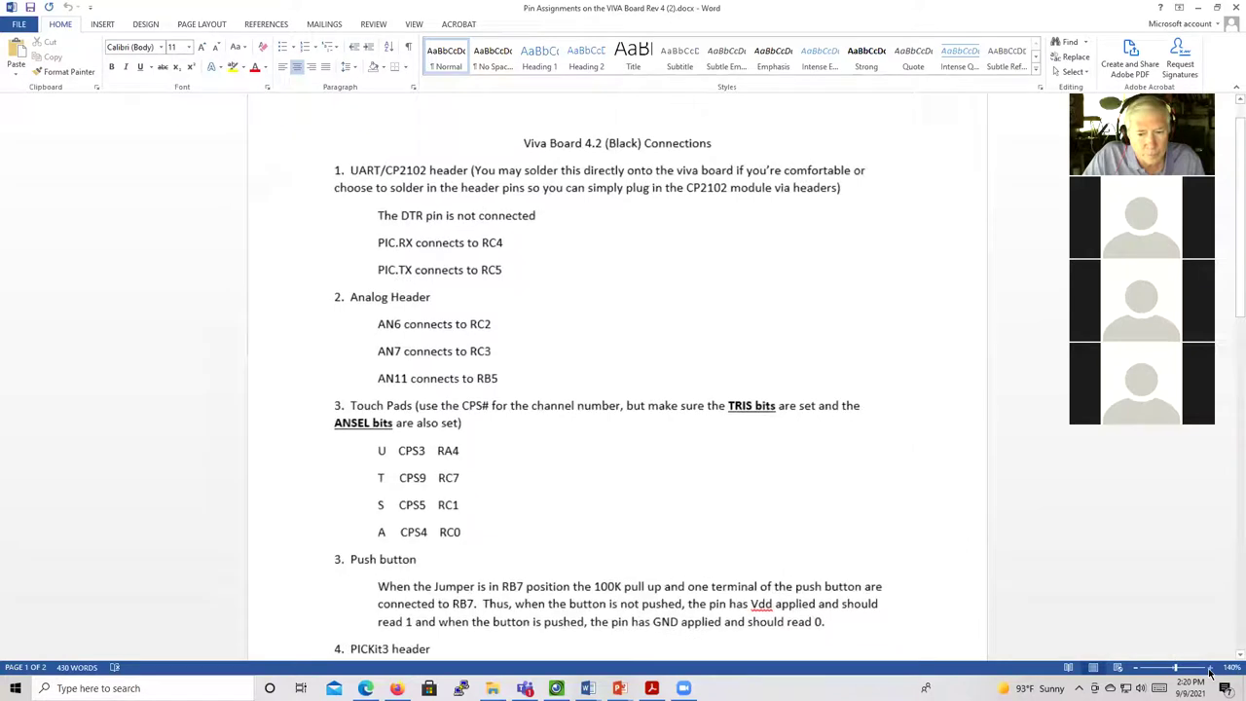
{"action": "left_click", "coordinate": [1210, 668]}
{"action": "scroll", "coordinate": [536, 333], "scroll_direction": "up", "scroll_amount": 1}
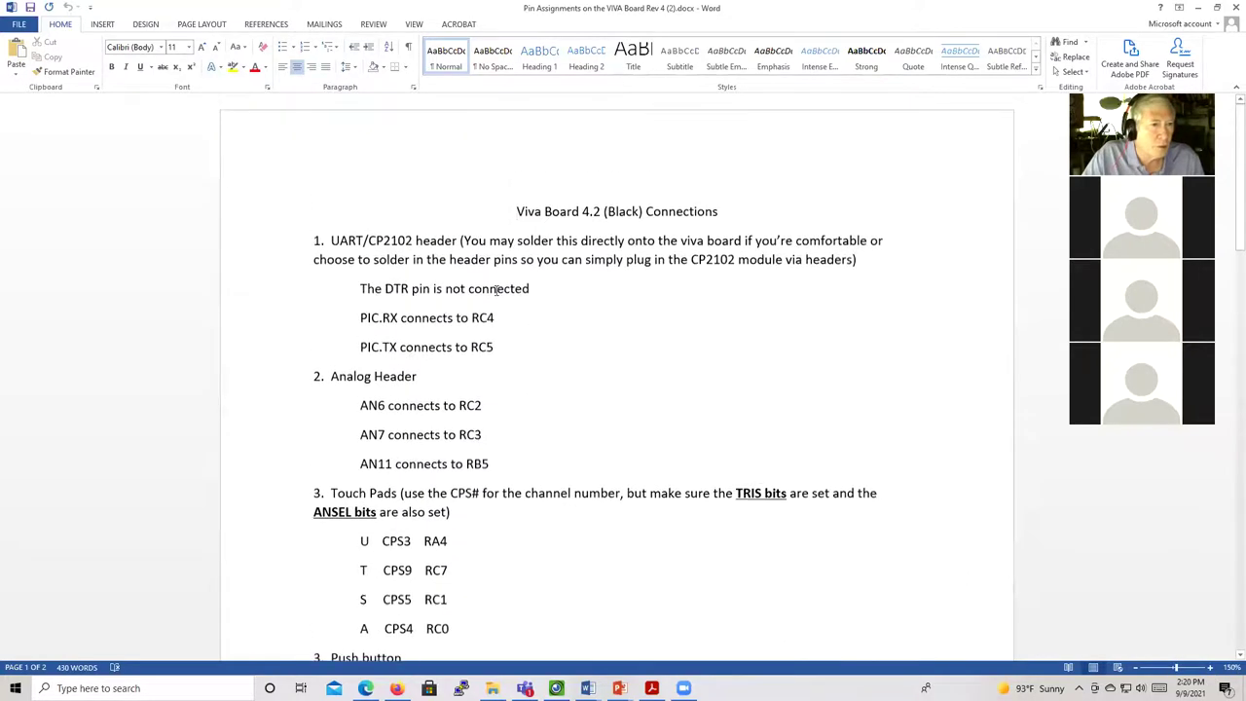
{"action": "scroll", "coordinate": [477, 285], "scroll_direction": "down", "scroll_amount": 15}
{"action": "scroll", "coordinate": [478, 285], "scroll_direction": "down", "scroll_amount": 10}
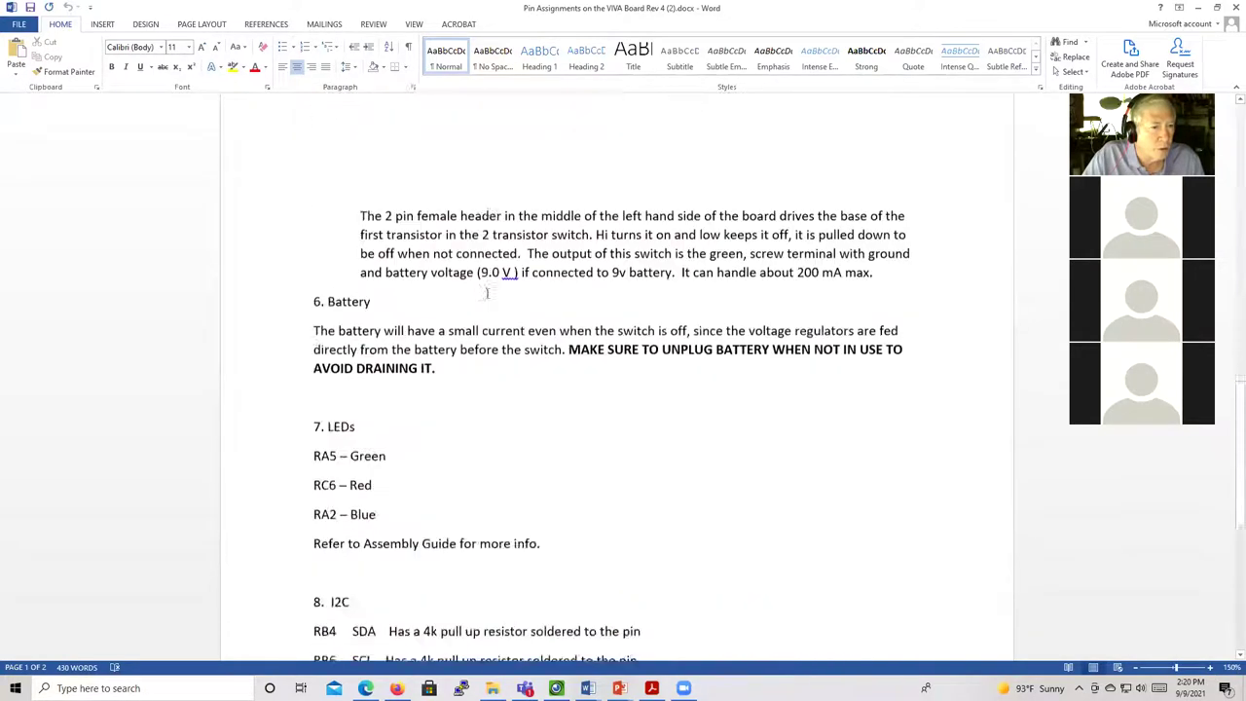
{"action": "scroll", "coordinate": [487, 289], "scroll_direction": "up", "scroll_amount": 2}
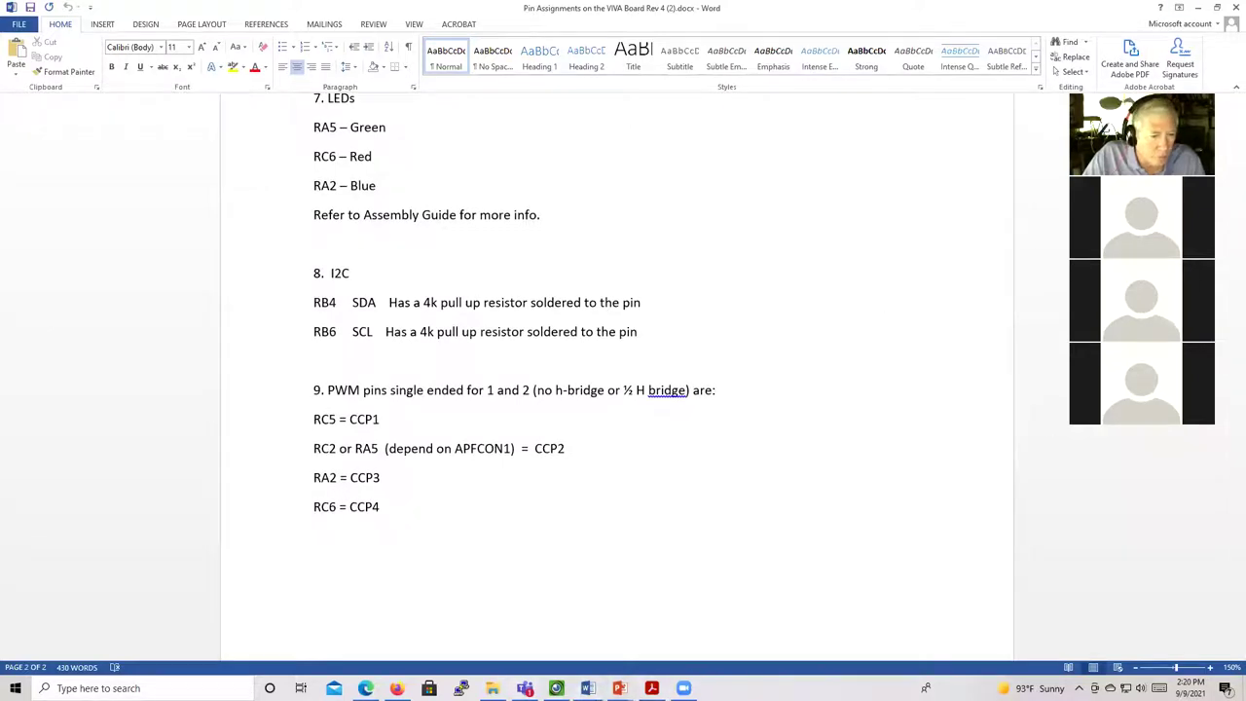
Switch to the Homework List document and find the table of pin numbers, connections and notes
{"action": "mouse_move", "coordinate": [587, 688]}
{"action": "left_click", "coordinate": [617, 635]}
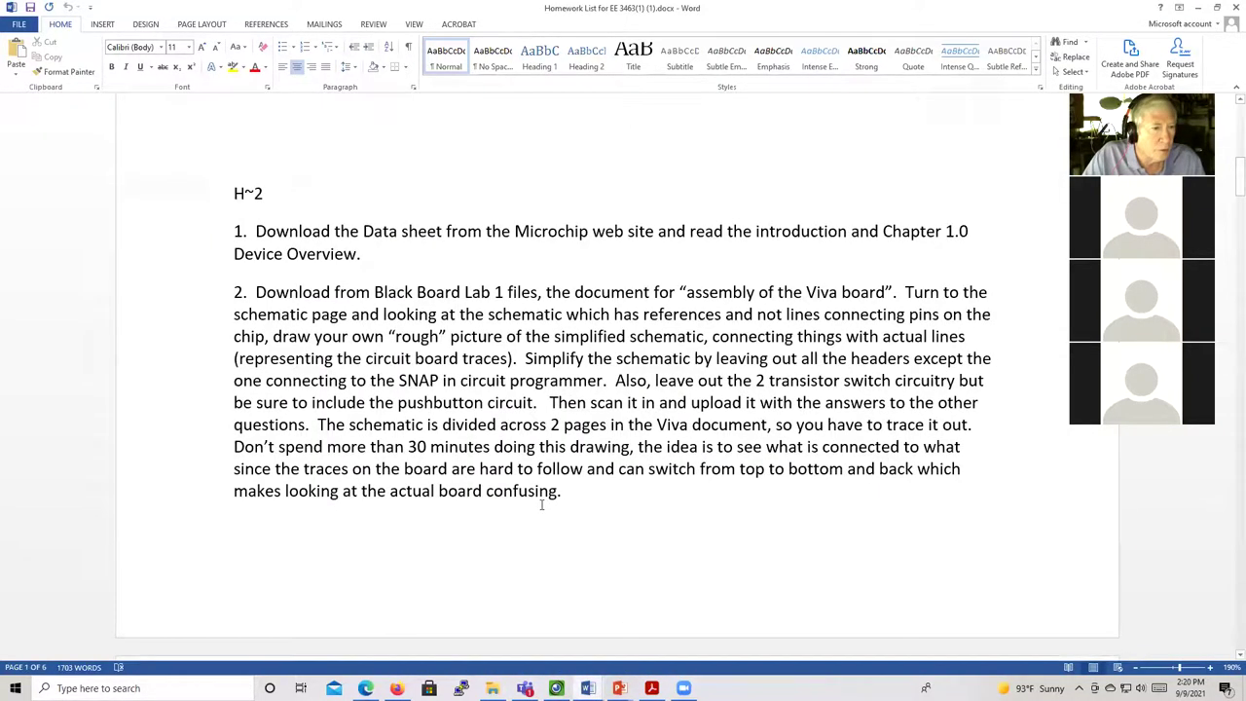
{"action": "scroll", "coordinate": [540, 504], "scroll_direction": "down", "scroll_amount": 12}
{"action": "scroll", "coordinate": [547, 435], "scroll_direction": "up", "scroll_amount": 1}
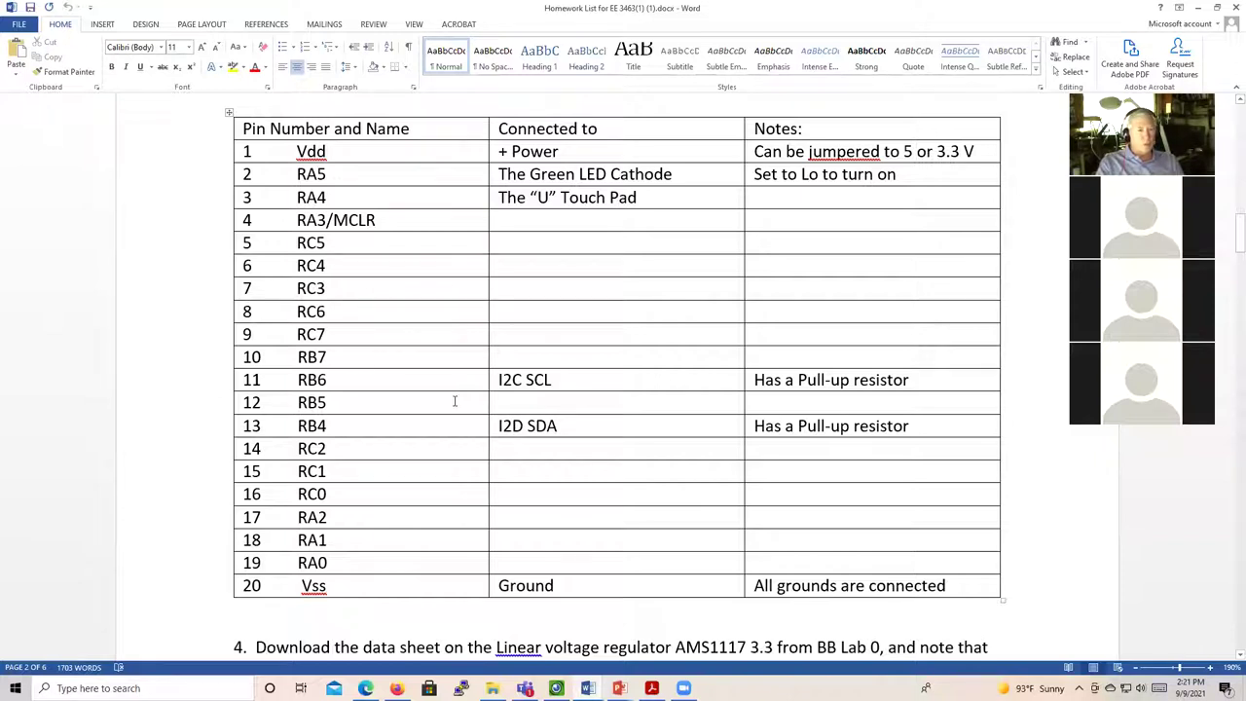
Restore both Word documents to smaller windows and place the homework table and the pin assignments side by side
{"action": "left_click", "coordinate": [1217, 8]}
{"action": "left_click_drag", "start_coordinate": [828, 34], "coordinate": [502, 81]}
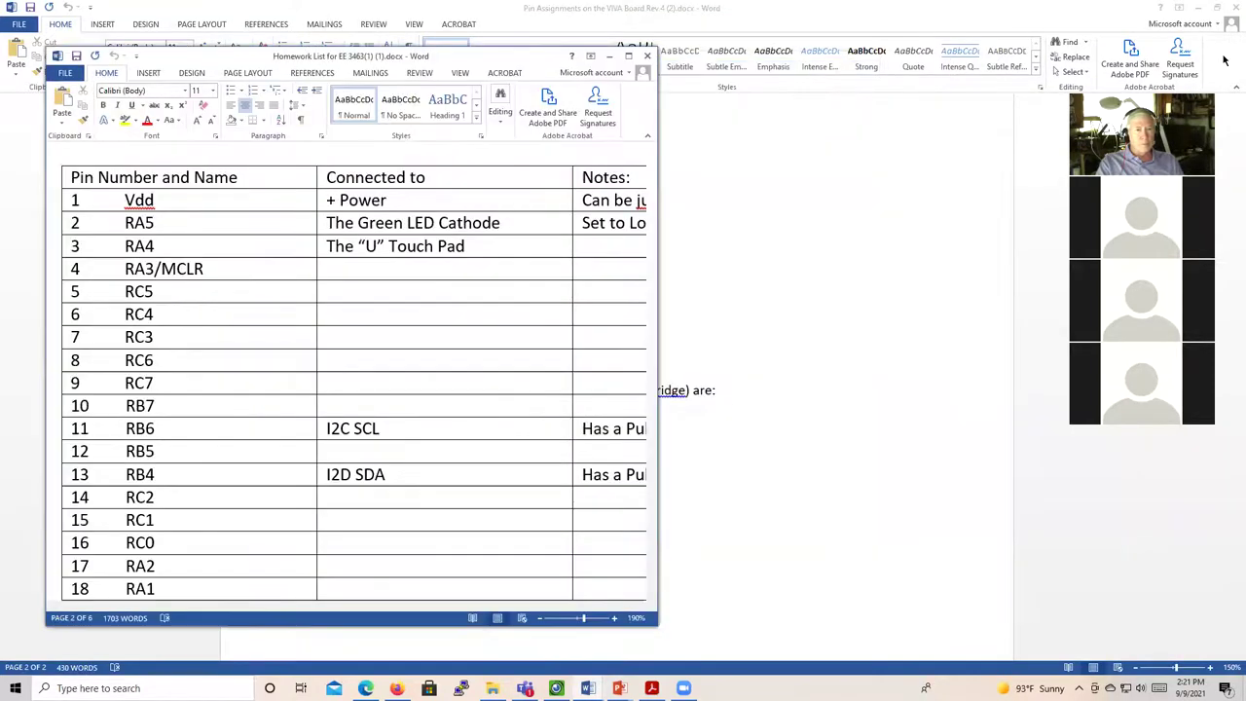
{"action": "left_click", "coordinate": [1218, 7]}
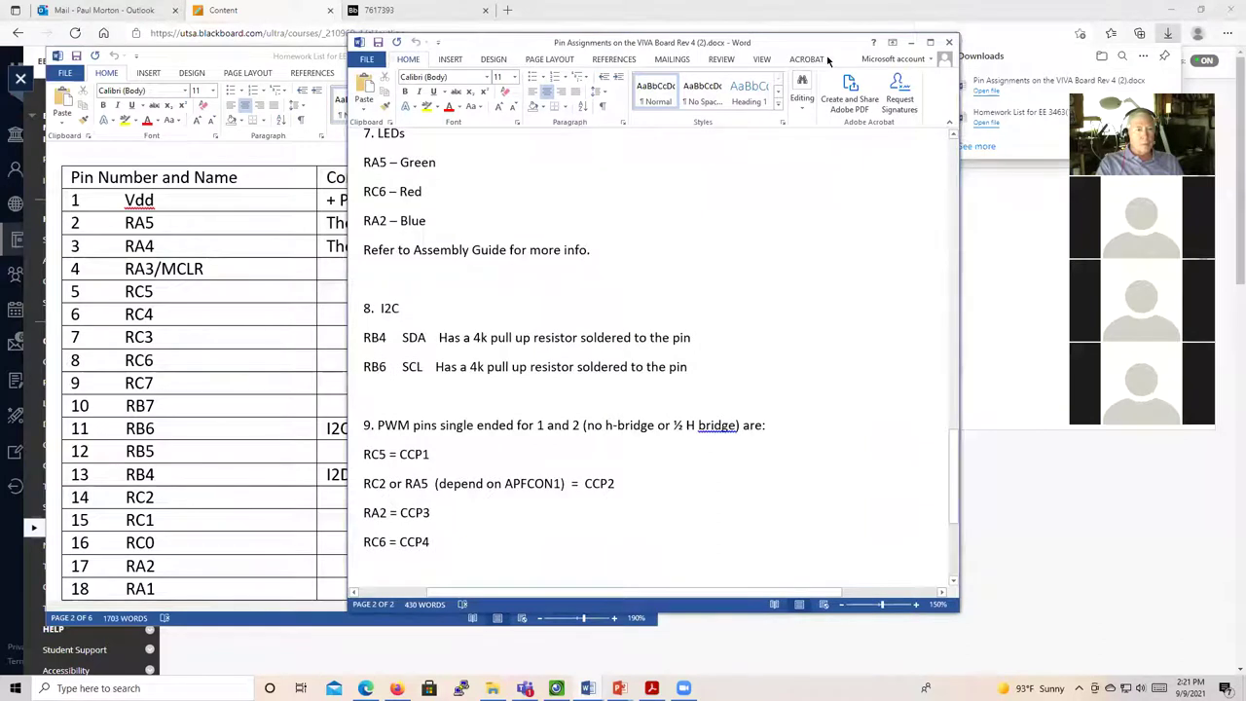
{"action": "left_click_drag", "start_coordinate": [827, 44], "coordinate": [1108, 71]}
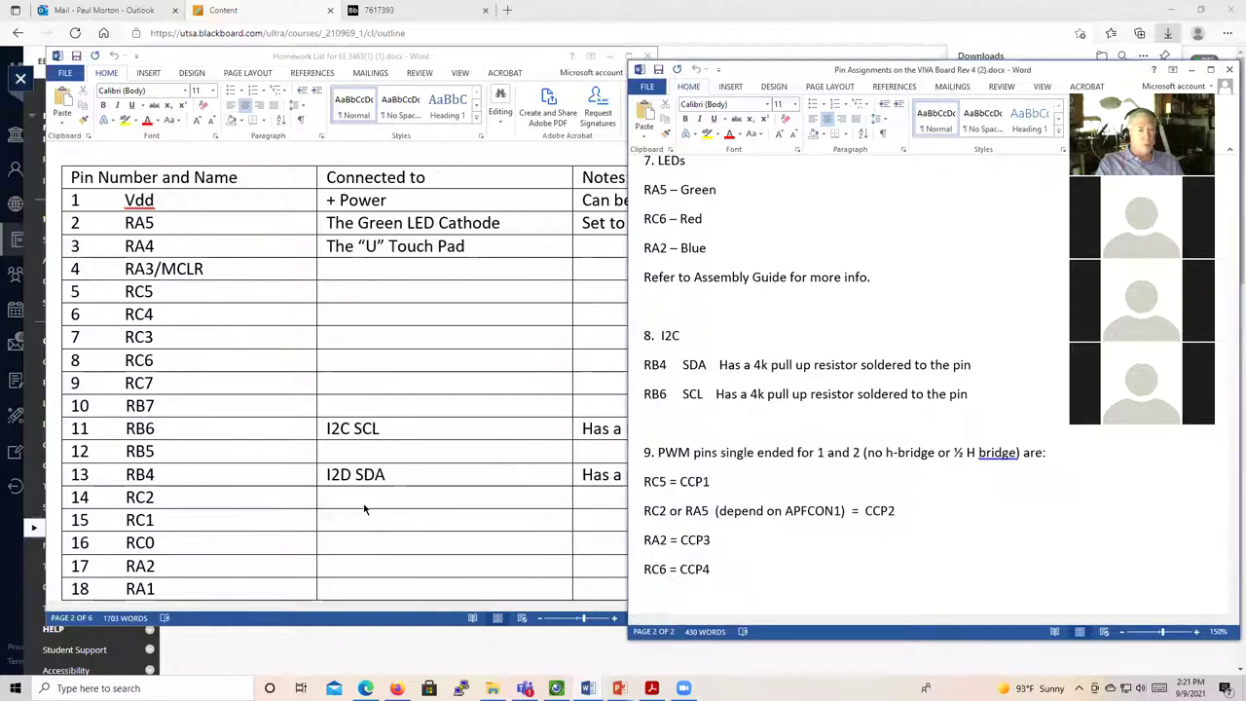
Review the PWM, I2C, LED and PICkit3 header sections of the pin assignments against the homework table
{"action": "scroll", "coordinate": [728, 458], "scroll_direction": "down", "scroll_amount": 4}
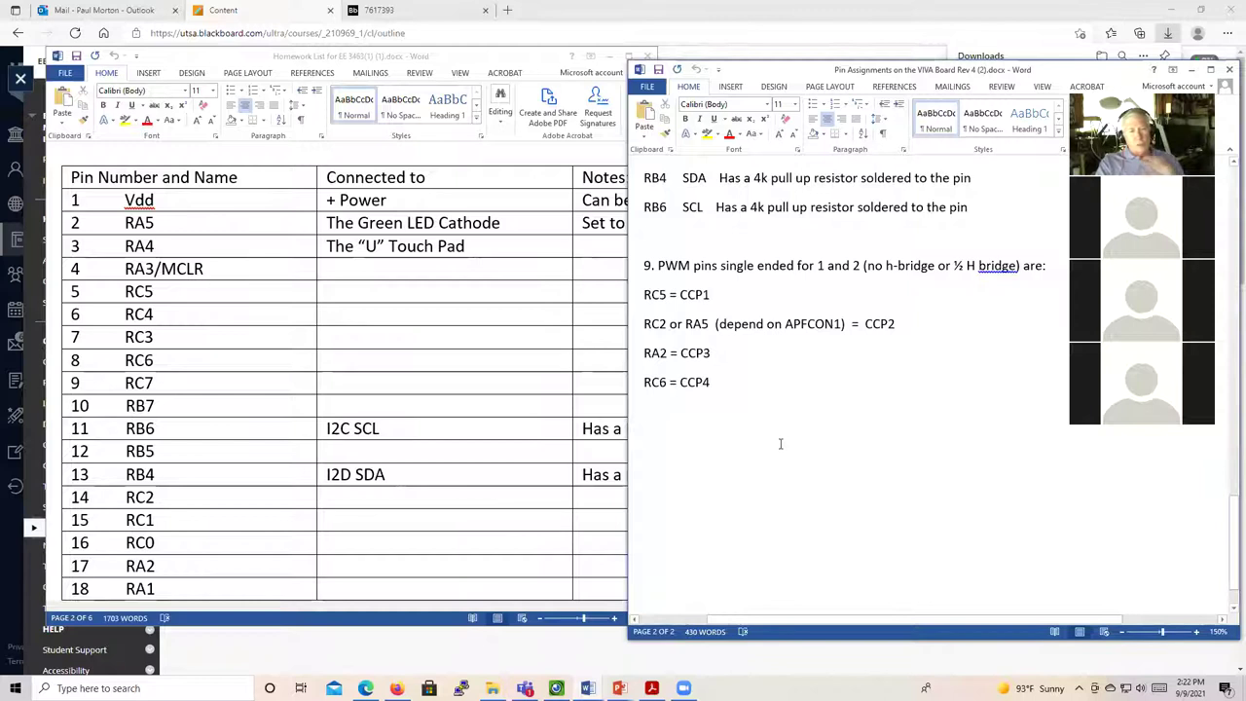
{"action": "scroll", "coordinate": [761, 383], "scroll_direction": "down", "scroll_amount": 1}
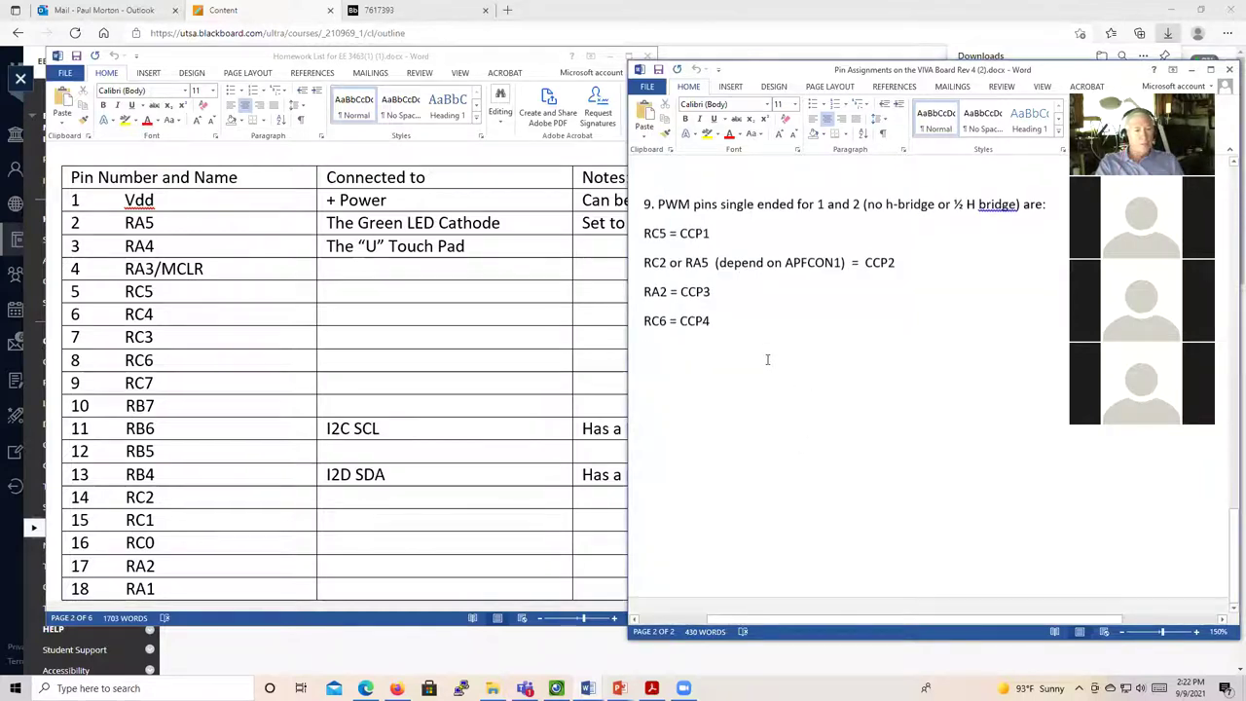
{"action": "scroll", "coordinate": [766, 352], "scroll_direction": "up", "scroll_amount": 3}
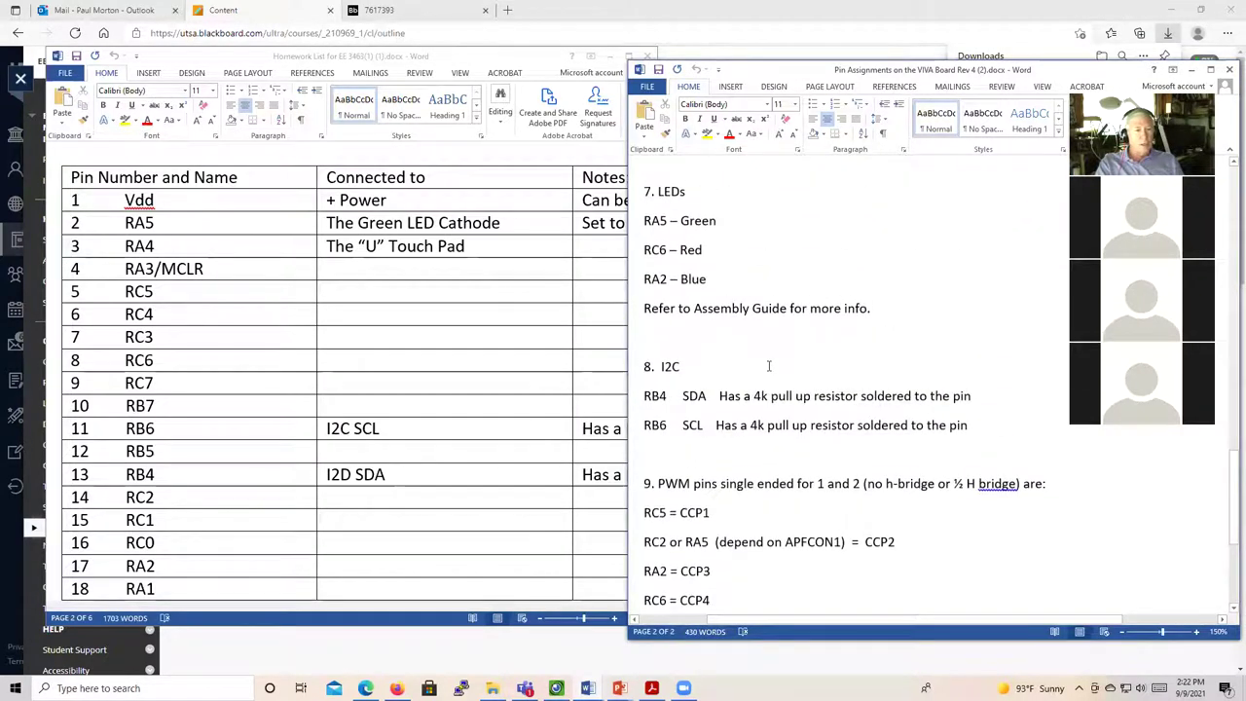
{"action": "scroll", "coordinate": [769, 366], "scroll_direction": "down", "scroll_amount": 3}
{"action": "scroll", "coordinate": [787, 356], "scroll_direction": "up", "scroll_amount": 7}
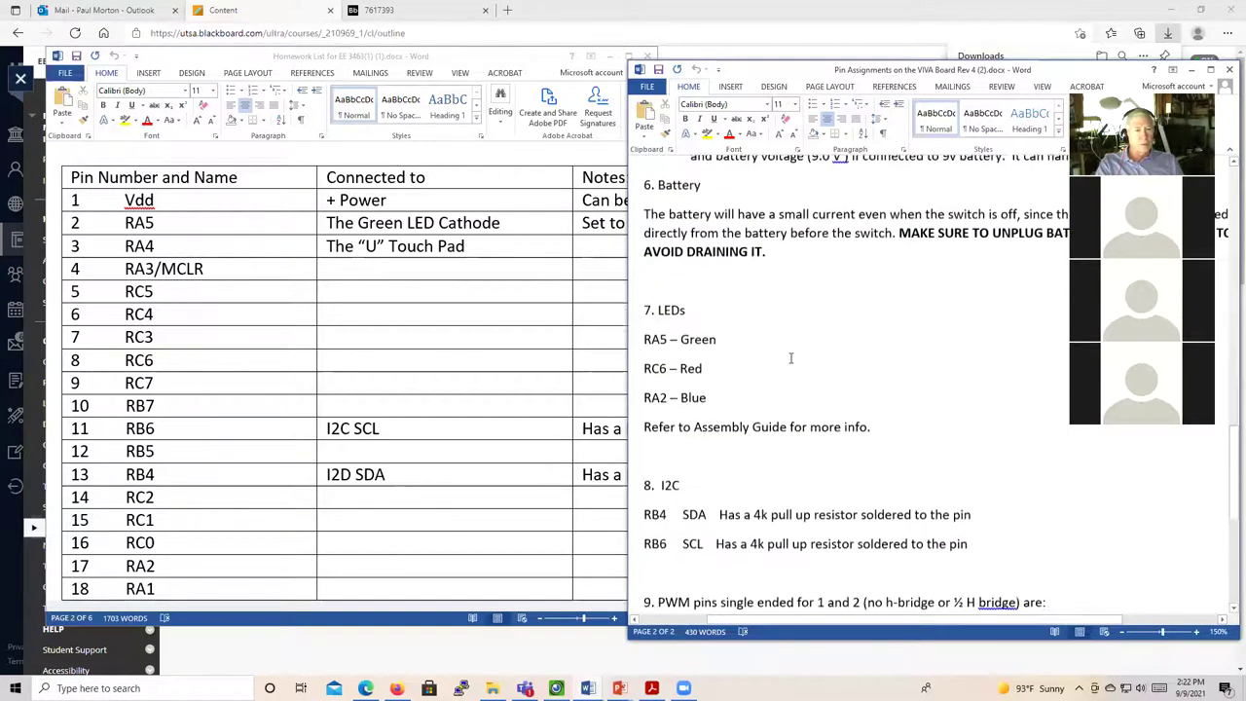
{"action": "scroll", "coordinate": [815, 366], "scroll_direction": "up", "scroll_amount": 5}
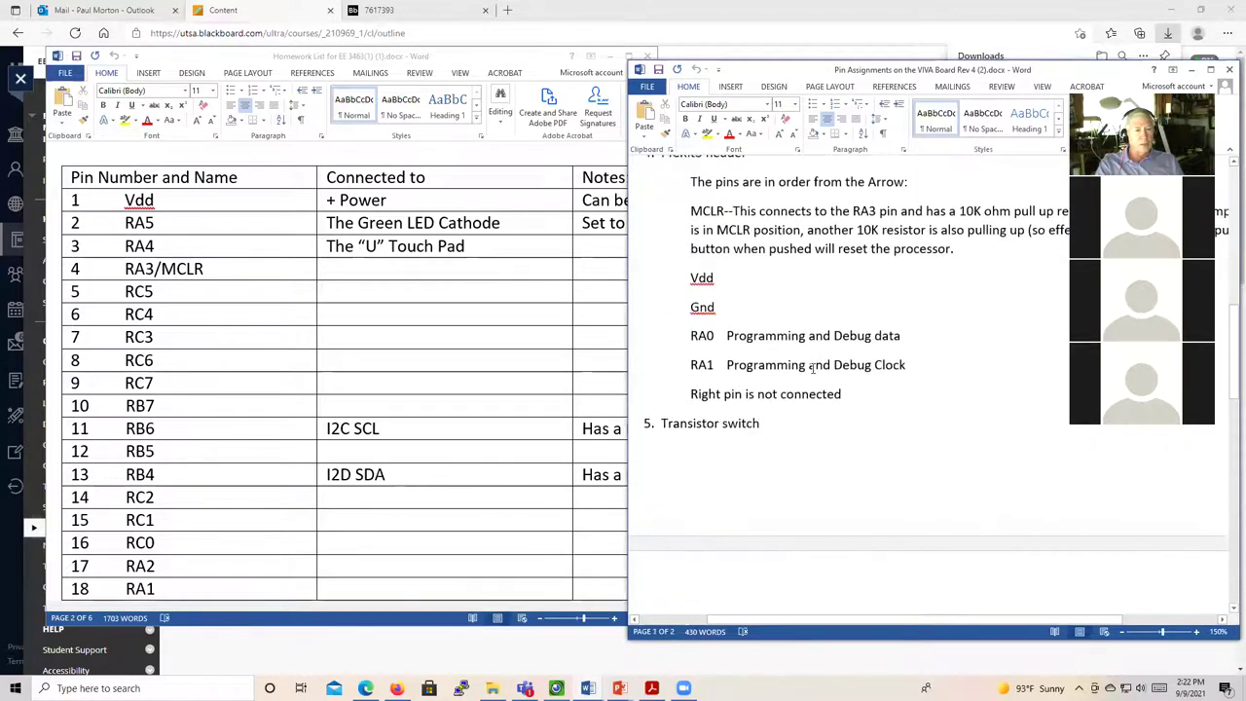
{"action": "scroll", "coordinate": [811, 367], "scroll_direction": "up", "scroll_amount": 1}
{"action": "scroll", "coordinate": [924, 399], "scroll_direction": "up", "scroll_amount": 2}
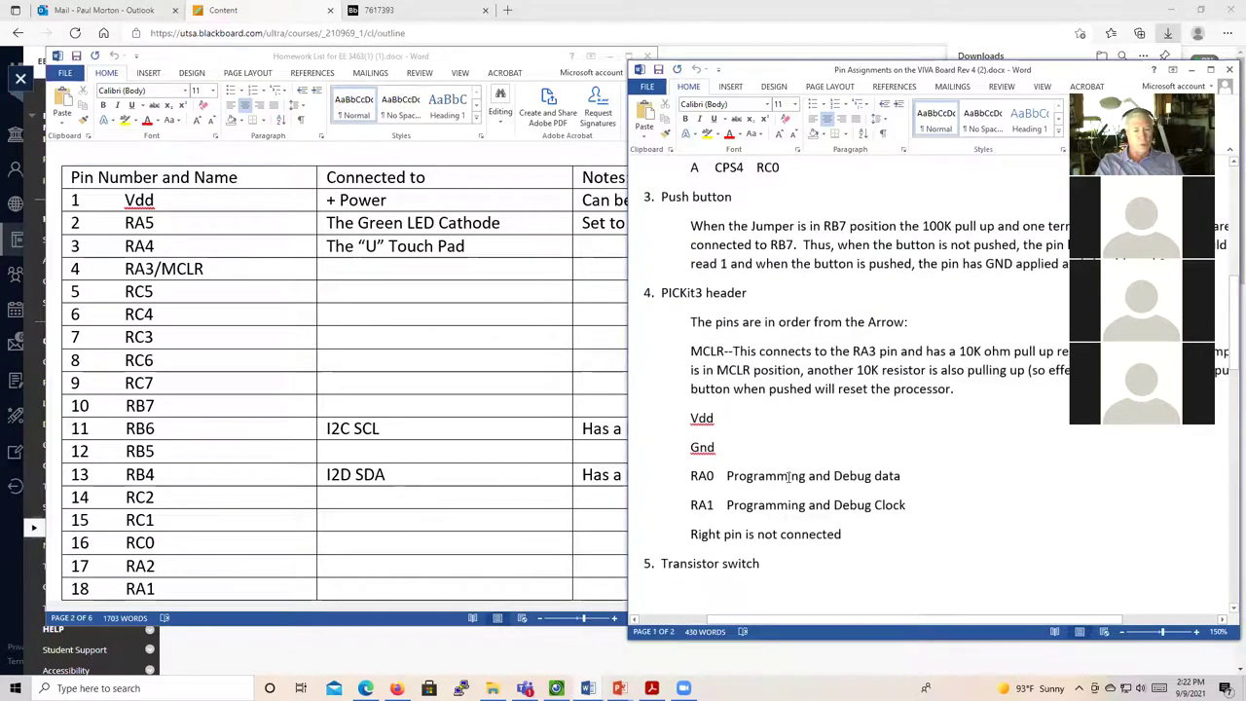
Select the four touch pad lines U, T, S and A in the pin assignments and show the header connections above them
{"action": "scroll", "coordinate": [806, 431], "scroll_direction": "up", "scroll_amount": 3}
{"action": "scroll", "coordinate": [782, 492], "scroll_direction": "up", "scroll_amount": 4}
{"action": "scroll", "coordinate": [764, 501], "scroll_direction": "down", "scroll_amount": 1}
{"action": "scroll", "coordinate": [759, 522], "scroll_direction": "down", "scroll_amount": 1}
{"action": "scroll", "coordinate": [750, 521], "scroll_direction": "up", "scroll_amount": 2}
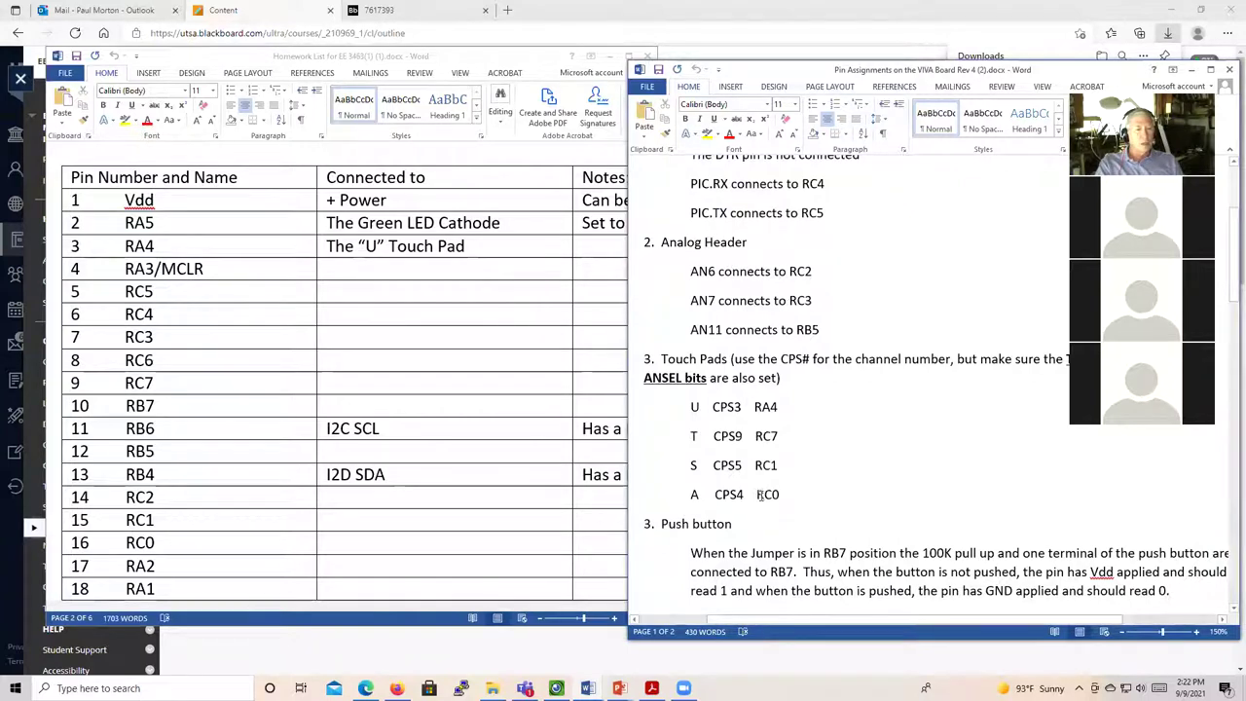
{"action": "left_click_drag", "start_coordinate": [785, 495], "coordinate": [690, 409]}
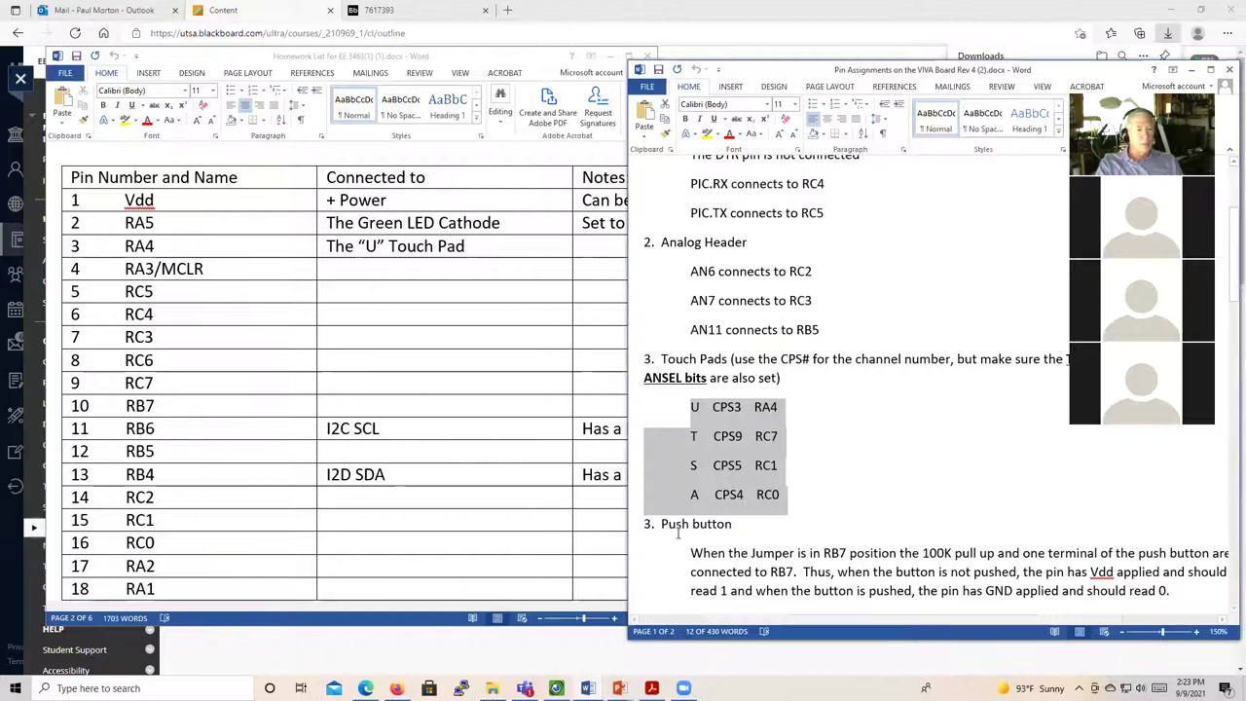
{"action": "scroll", "coordinate": [725, 380], "scroll_direction": "up", "scroll_amount": 2}
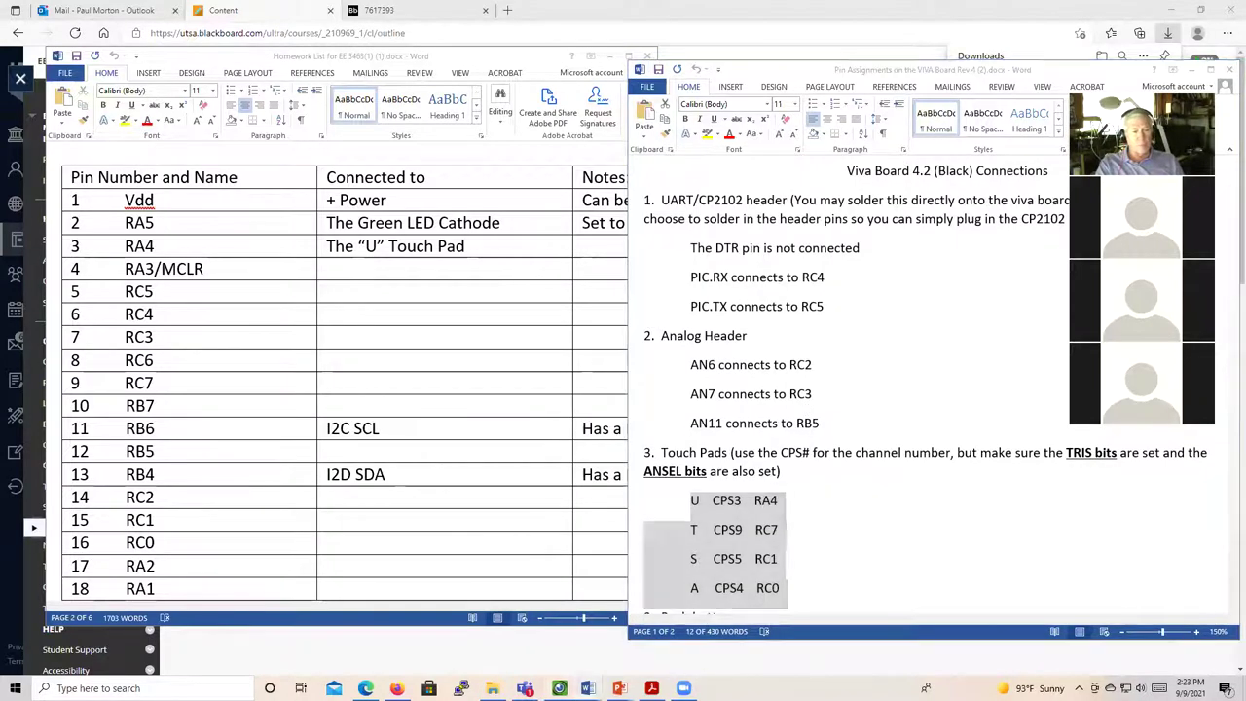
Switch to the PIC16F1825-9 datasheet in Acrobat, open the 1.0 Device Overview section and look through the pages before it
{"action": "mouse_move", "coordinate": [587, 688]}
{"action": "left_click", "coordinate": [502, 632]}
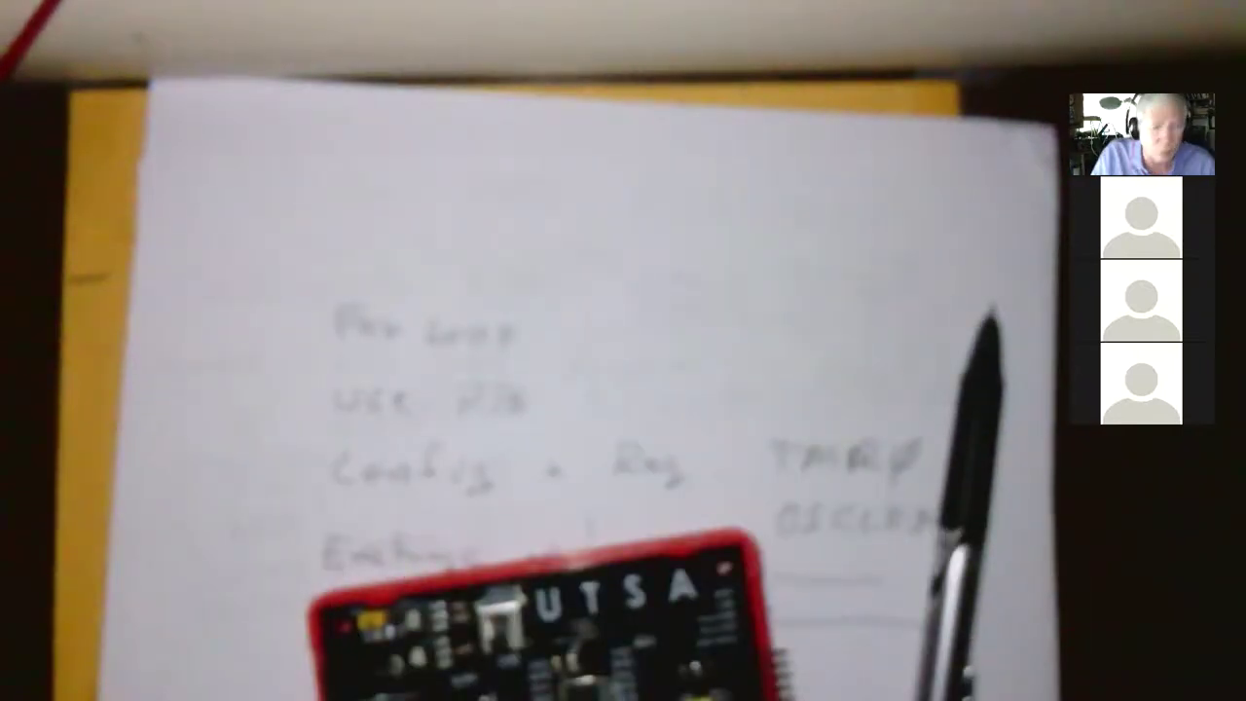
{"action": "key", "text": "alt+Tab"}
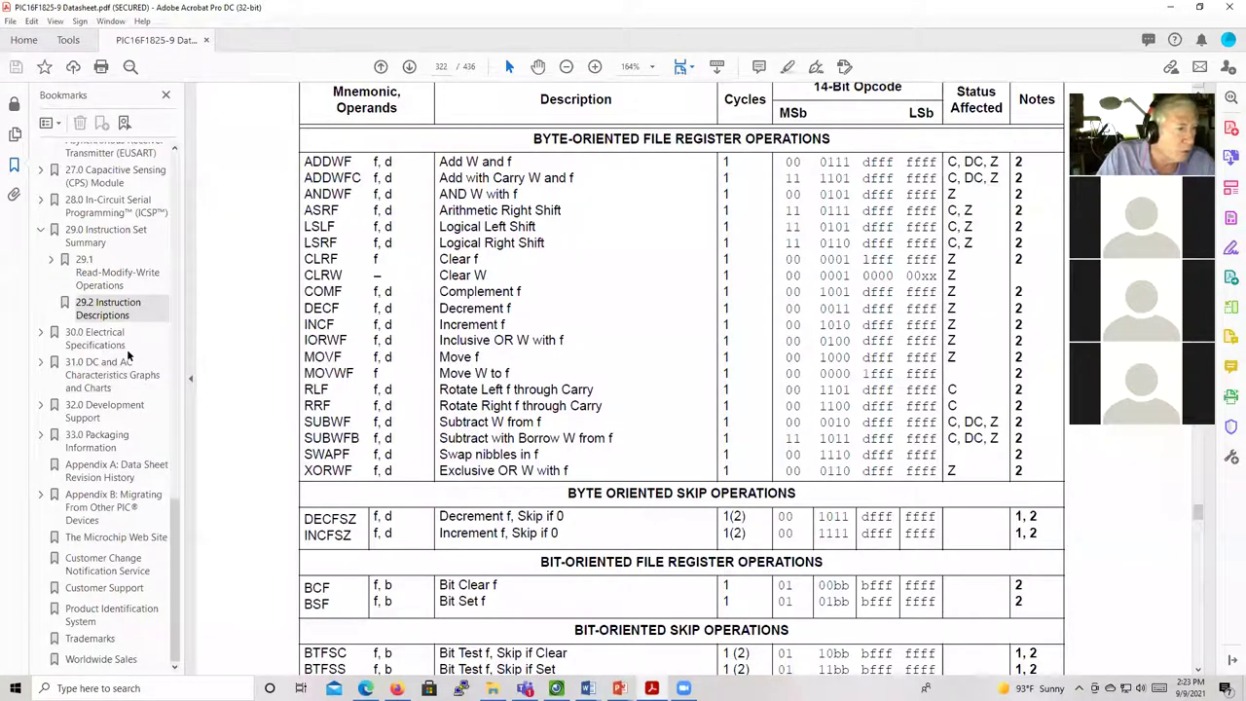
{"action": "scroll", "coordinate": [127, 366], "scroll_direction": "up", "scroll_amount": 10}
{"action": "scroll", "coordinate": [131, 310], "scroll_direction": "up", "scroll_amount": 5}
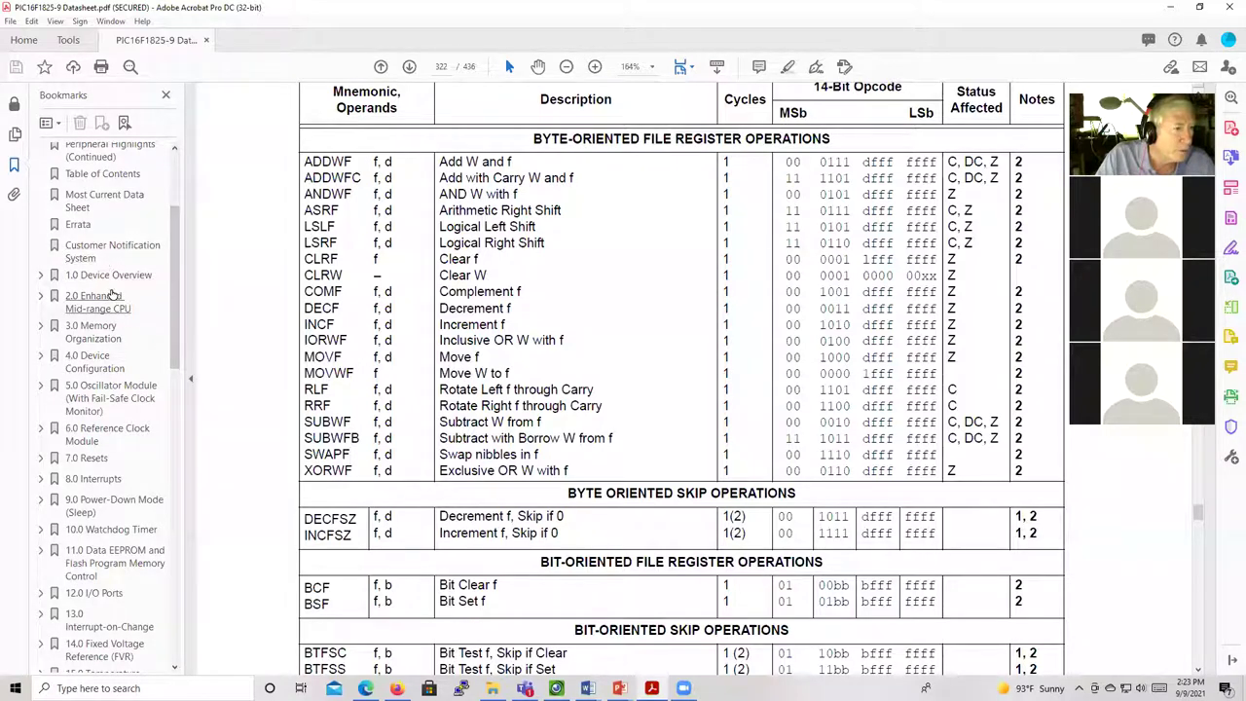
{"action": "left_click", "coordinate": [108, 275]}
{"action": "scroll", "coordinate": [399, 355], "scroll_direction": "up", "scroll_amount": 8}
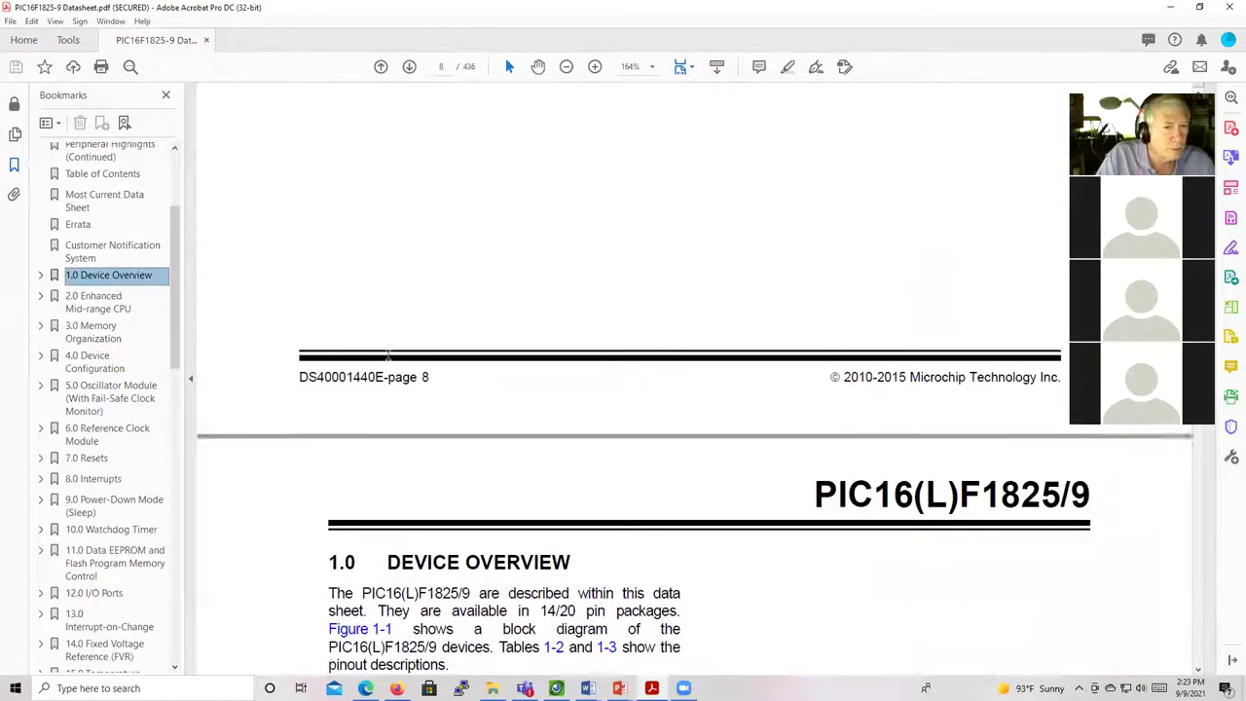
{"action": "scroll", "coordinate": [387, 358], "scroll_direction": "up", "scroll_amount": 15}
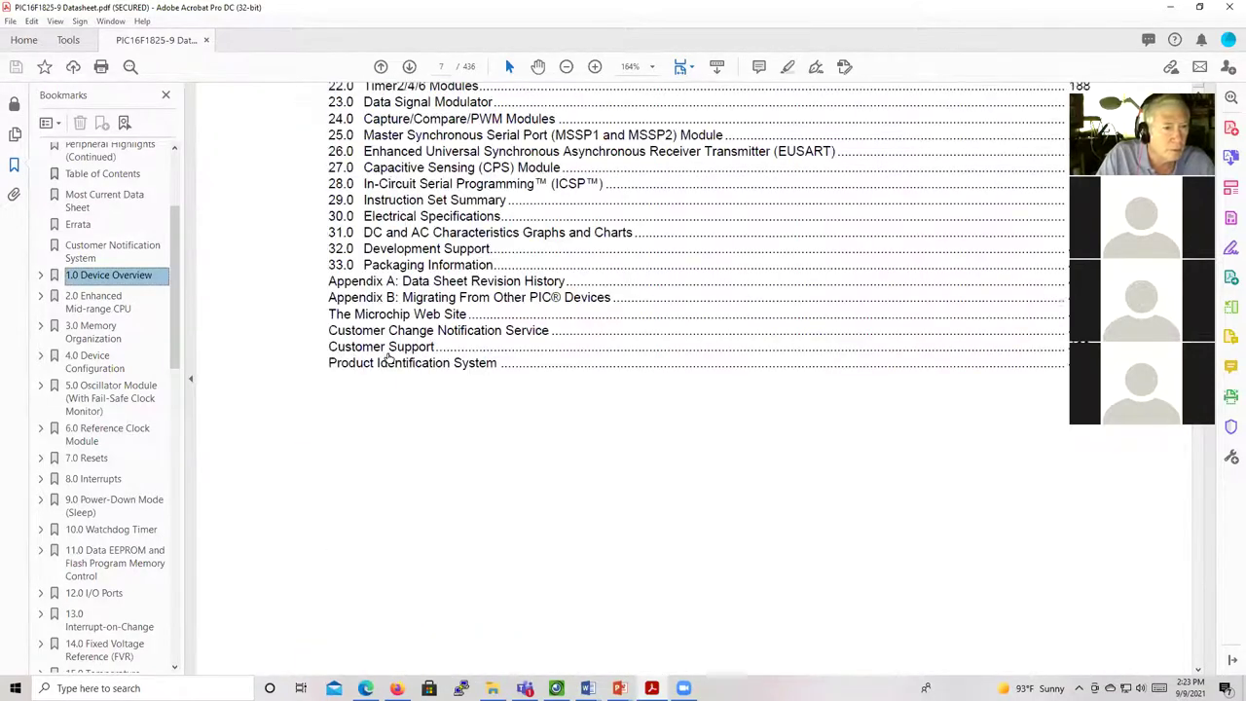
Locate Table 2, the 20-pin allocation table for the PIC16(L)F1829, just before the datasheet's table of contents
{"action": "left_click", "coordinate": [97, 251]}
{"action": "scroll", "coordinate": [329, 279], "scroll_direction": "up", "scroll_amount": 5}
{"action": "scroll", "coordinate": [328, 279], "scroll_direction": "up", "scroll_amount": 10}
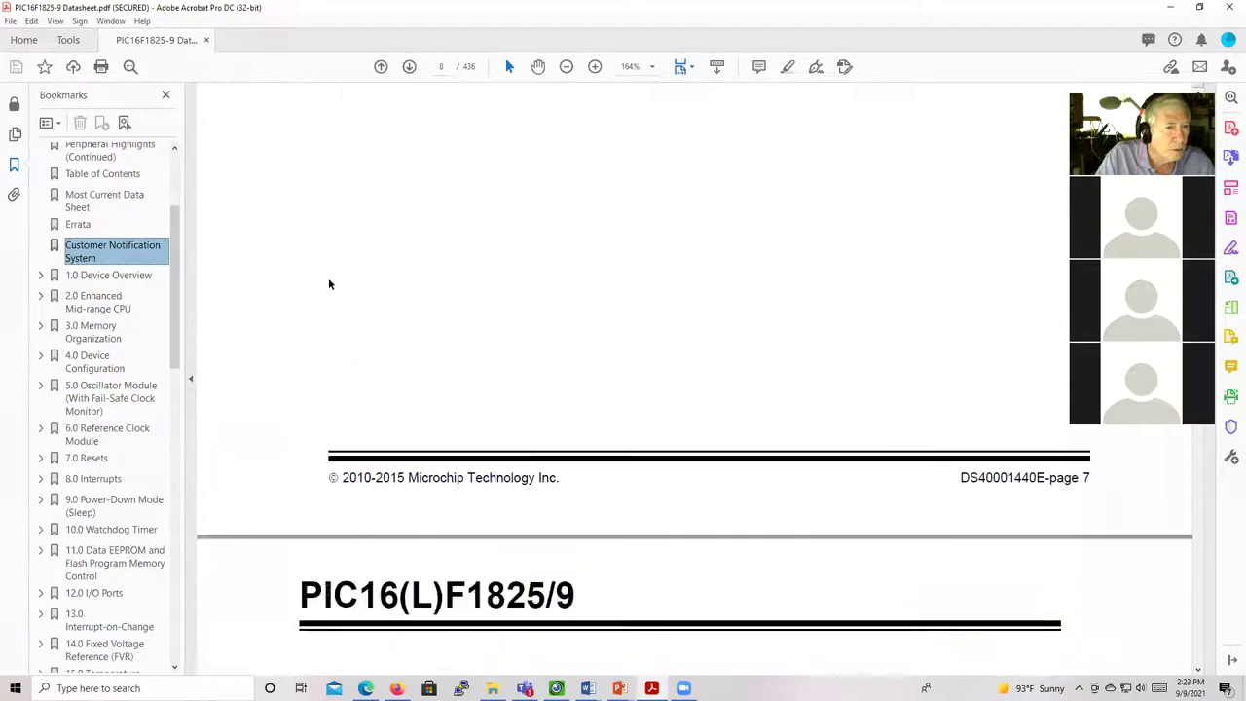
{"action": "scroll", "coordinate": [787, 382], "scroll_direction": "up", "scroll_amount": 3}
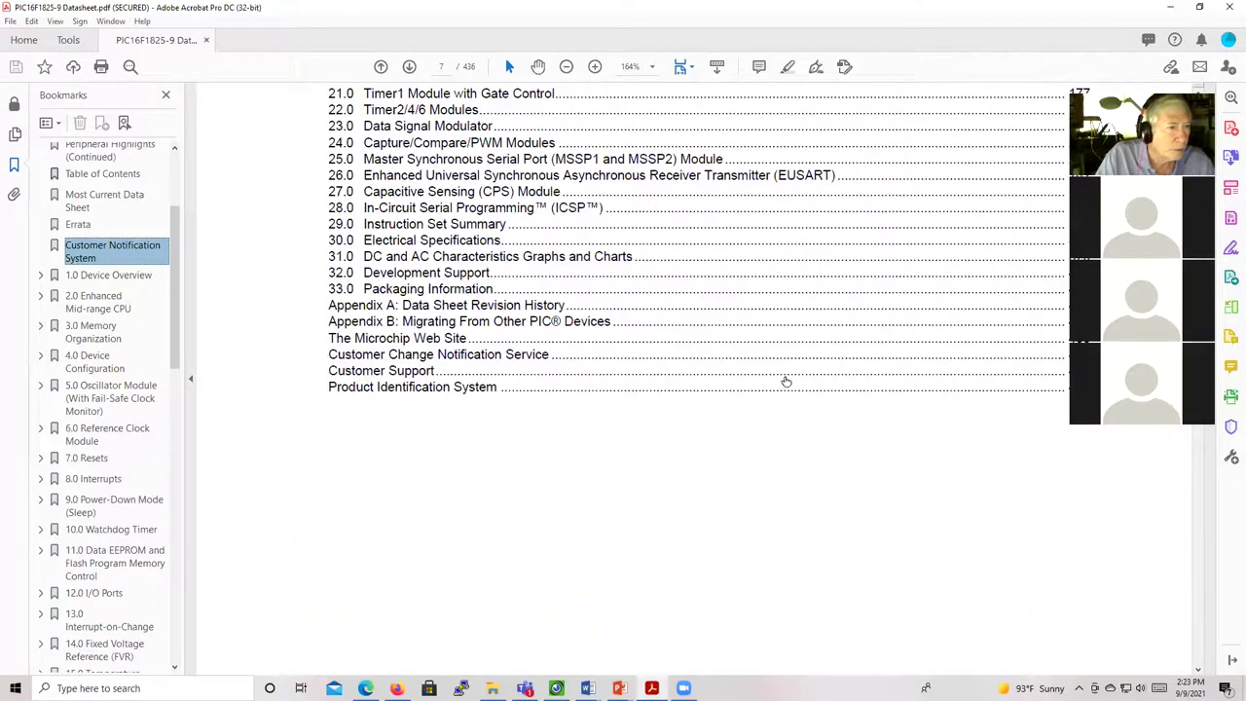
{"action": "left_click", "coordinate": [102, 174]}
{"action": "scroll", "coordinate": [628, 368], "scroll_direction": "up", "scroll_amount": 6}
{"action": "scroll", "coordinate": [613, 365], "scroll_direction": "up", "scroll_amount": 5}
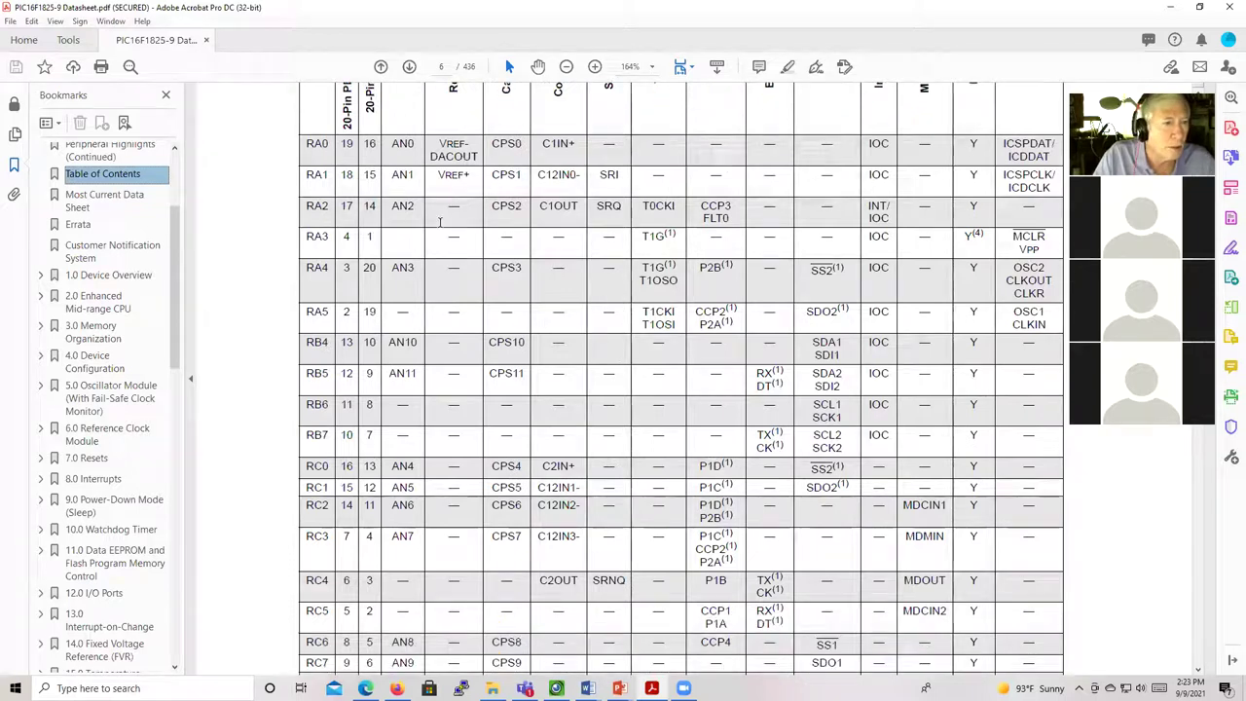
{"action": "scroll", "coordinate": [394, 189], "scroll_direction": "up", "scroll_amount": 2}
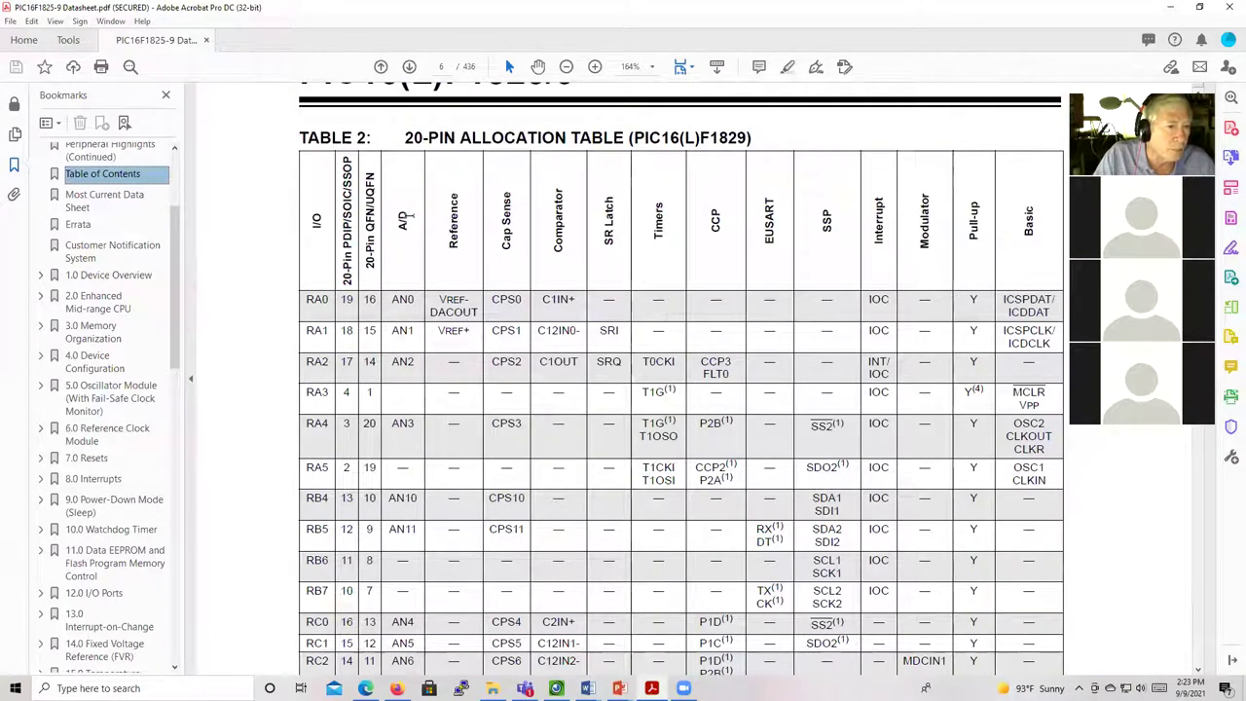
Examine the A/D channel assigned to each pin in the 20-pin allocation table, from RA0 down to RC7
{"action": "scroll", "coordinate": [368, 223], "scroll_direction": "down", "scroll_amount": 1}
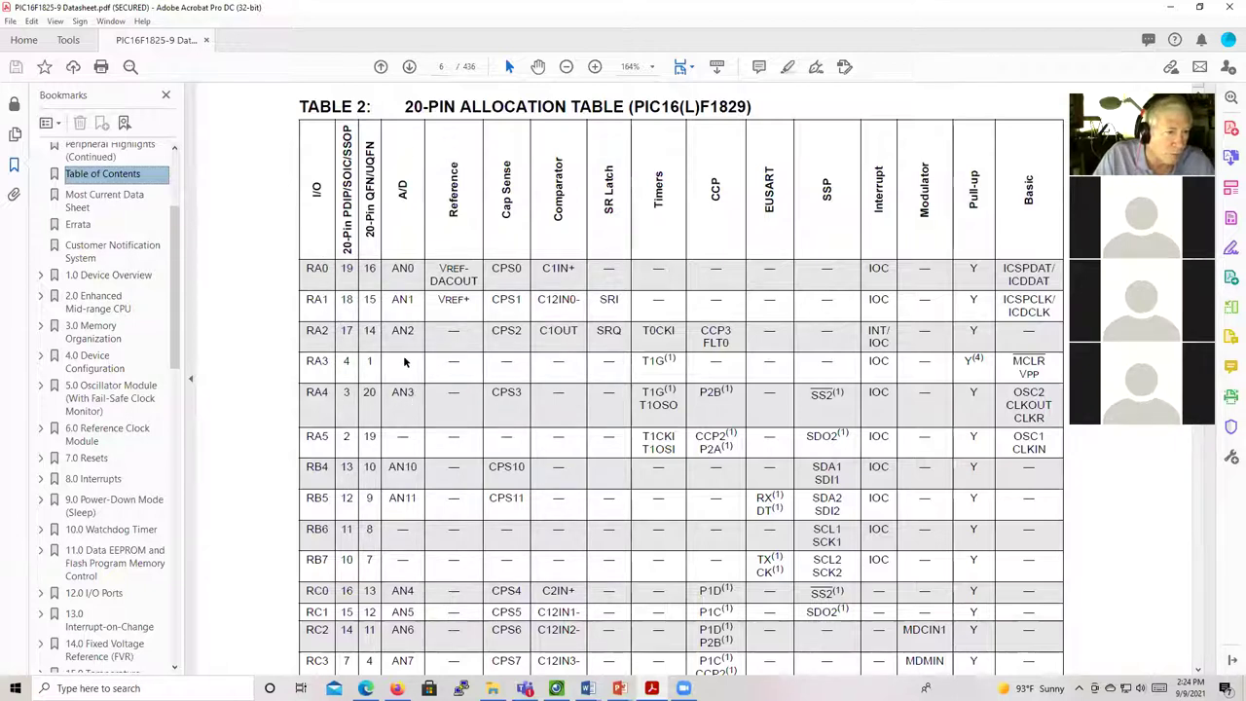
{"action": "scroll", "coordinate": [402, 362], "scroll_direction": "down", "scroll_amount": 3}
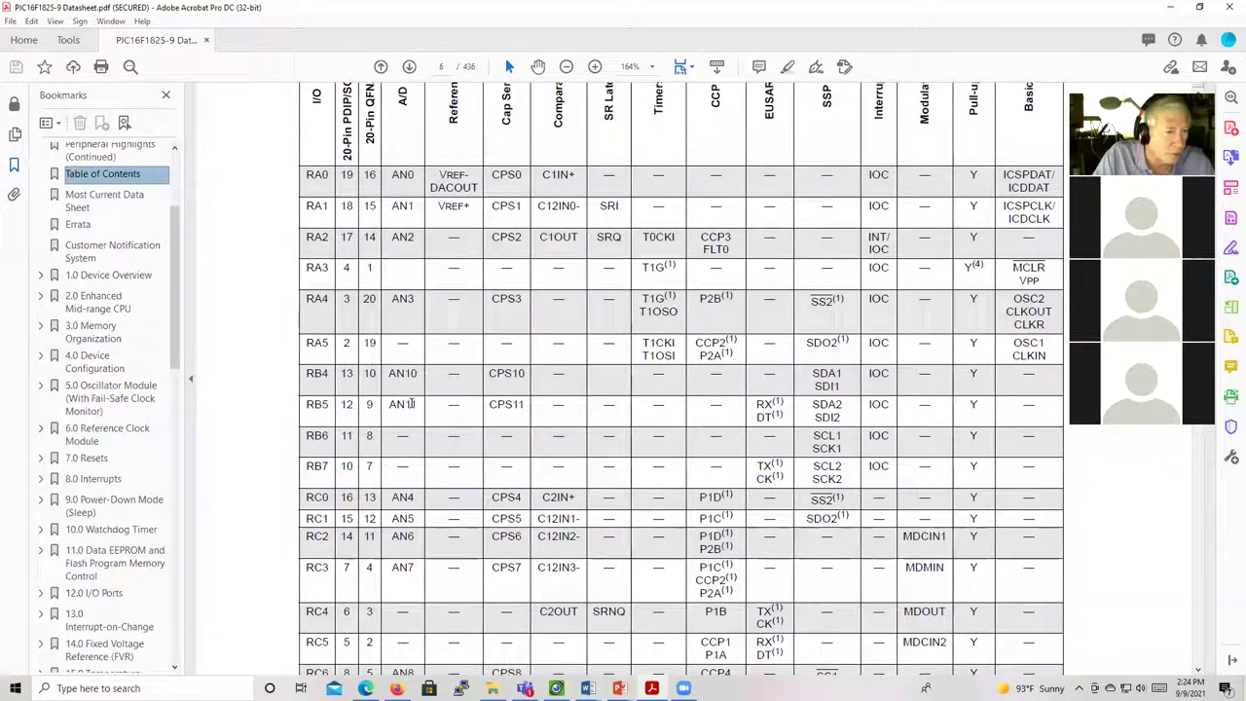
{"action": "scroll", "coordinate": [340, 402], "scroll_direction": "down", "scroll_amount": 3}
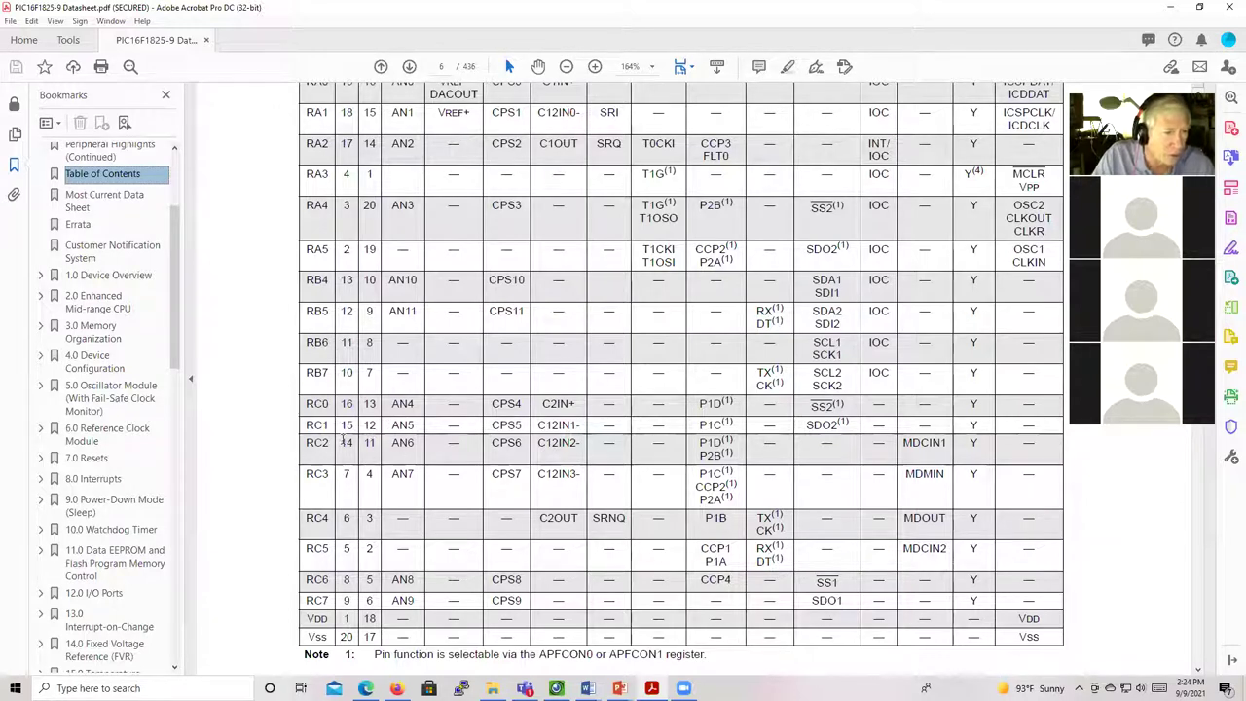
{"action": "scroll", "coordinate": [419, 438], "scroll_direction": "down", "scroll_amount": 2}
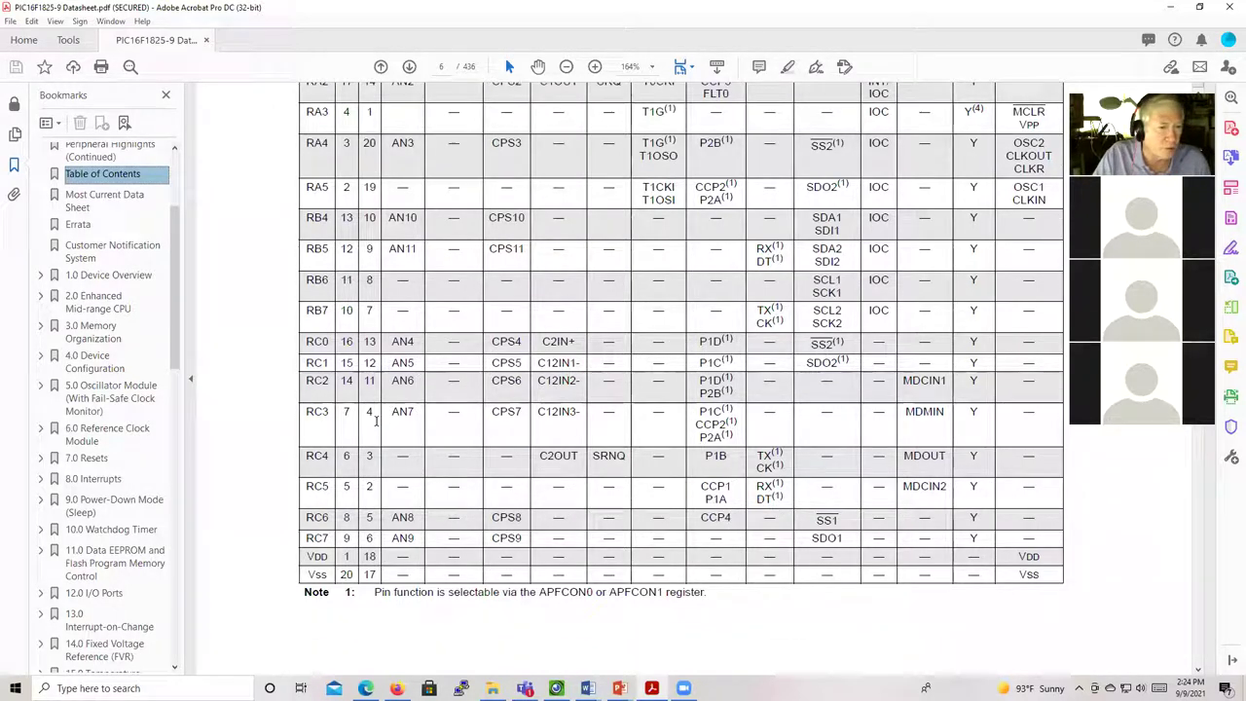
{"action": "scroll", "coordinate": [376, 421], "scroll_direction": "down", "scroll_amount": 3}
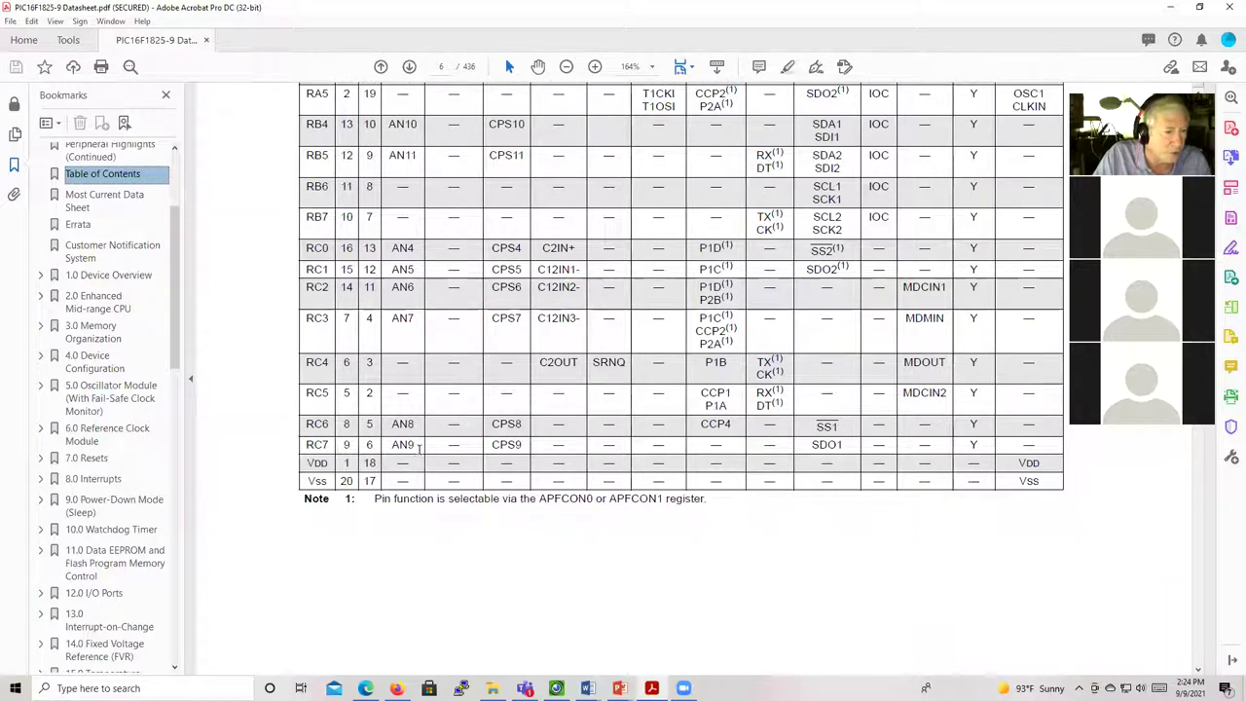
{"action": "scroll", "coordinate": [410, 438], "scroll_direction": "up", "scroll_amount": 3}
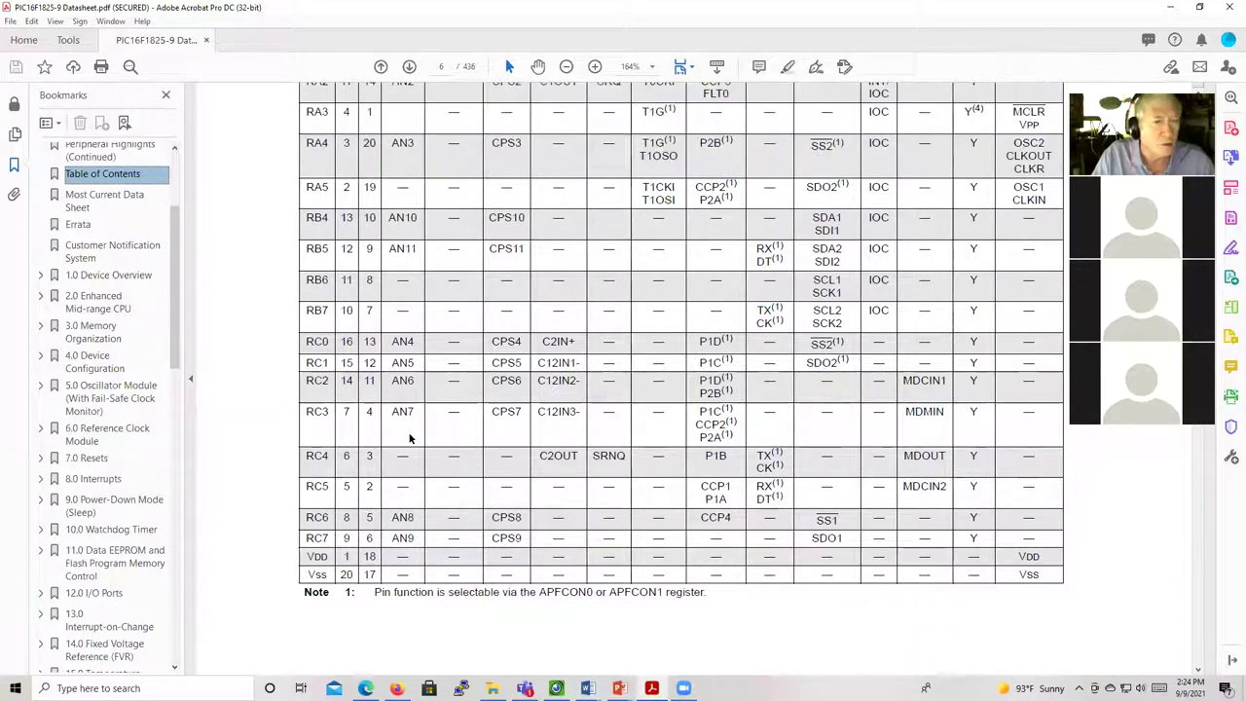